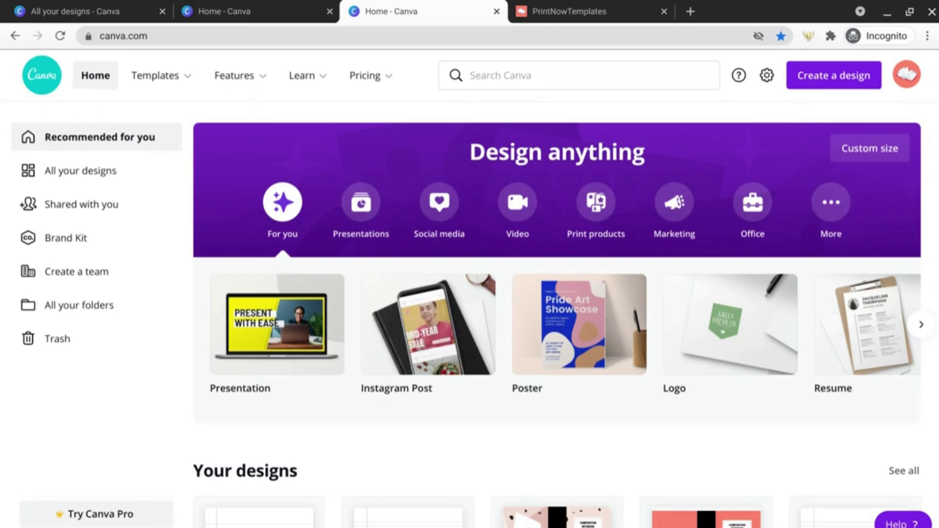
# Browse Canva's new-design types, then switch to the PrintNowTemplates store tab.
pyautogui.click(818, 87)
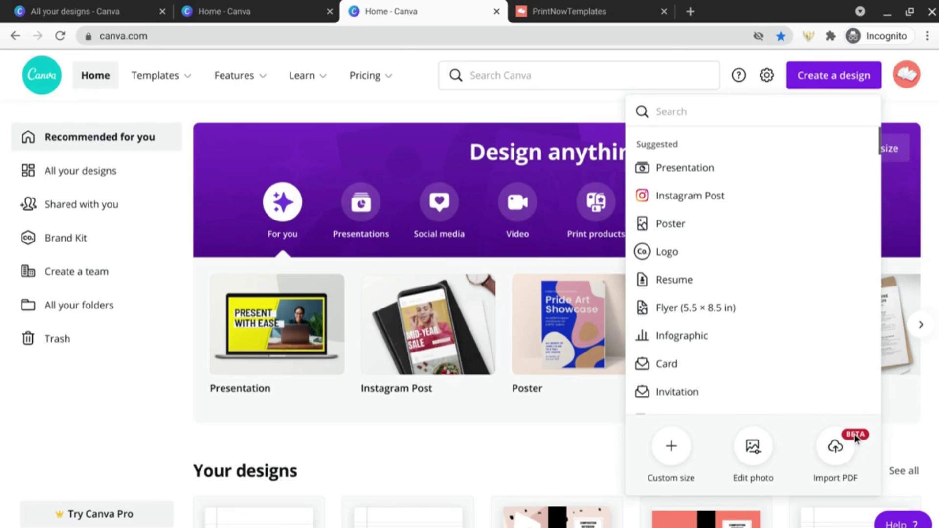
pyautogui.hotkey('ctrl', 'Tab')
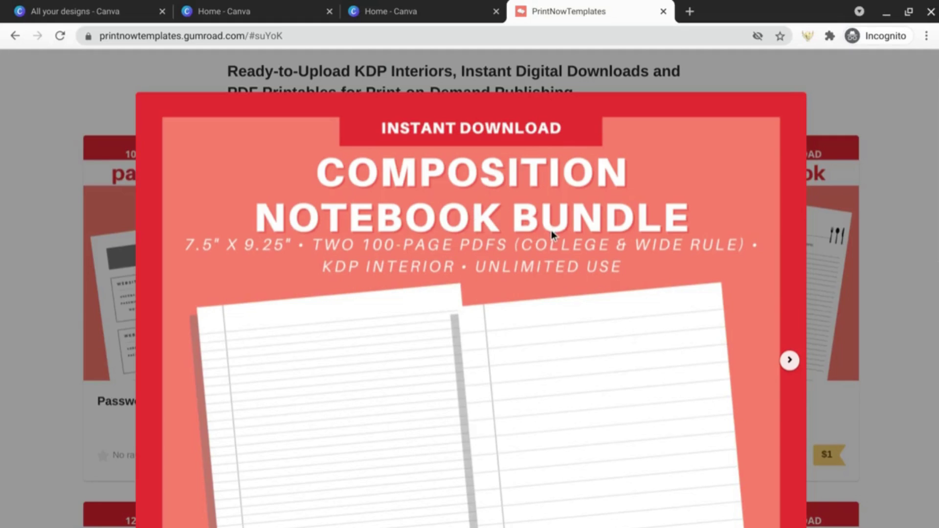
# Add the Composition Notebook Interior Bundle to the cart at price 0, then return to the Canva notebook design.
pyautogui.scroll(-6, 551, 231)
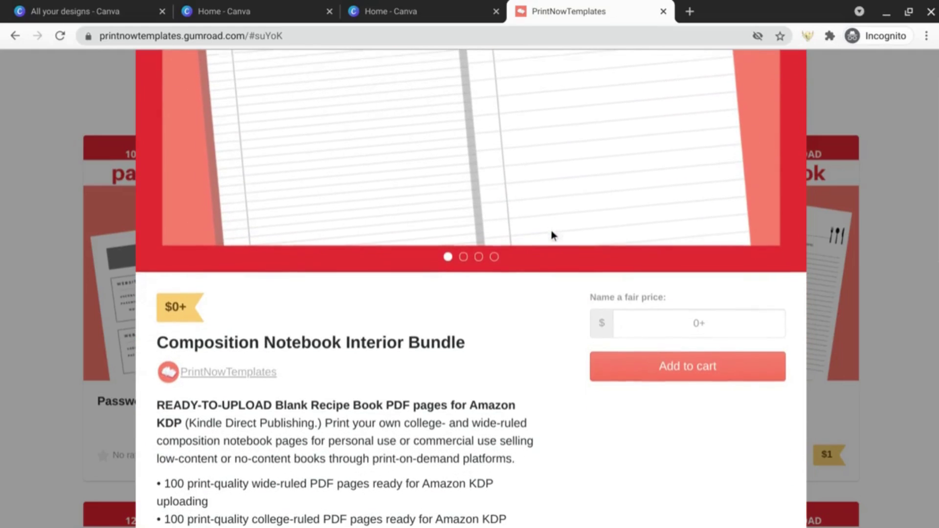
pyautogui.click(710, 328)
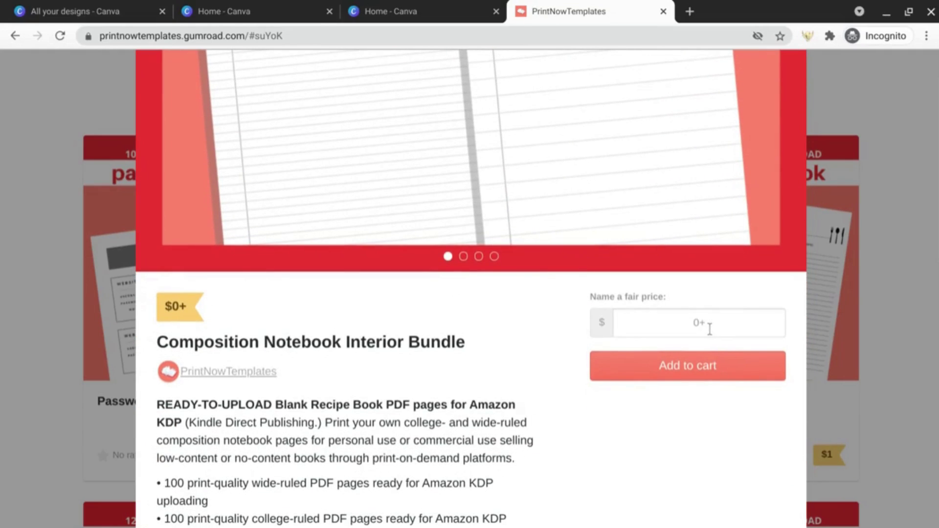
pyautogui.write('0')
pyautogui.click(673, 380)
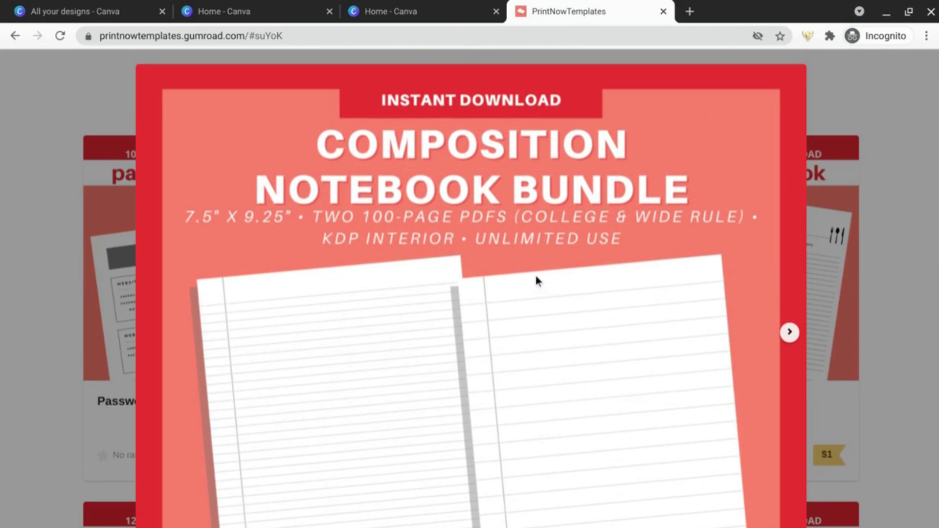
pyautogui.click(439, 15)
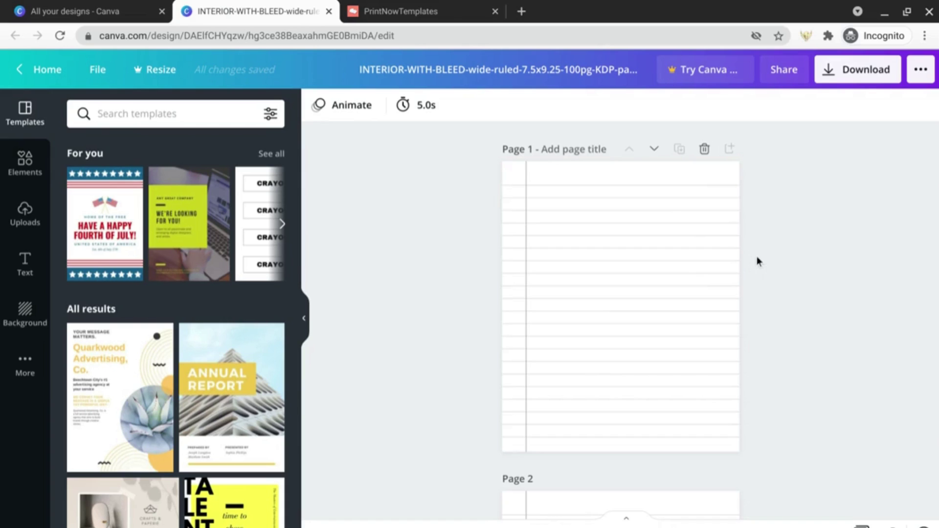
# Replace Page 1's ruled lines with a subheading reading 'This Notebook Belongs To:' above an underline.
pyautogui.click(692, 270)
pyautogui.press('Delete')
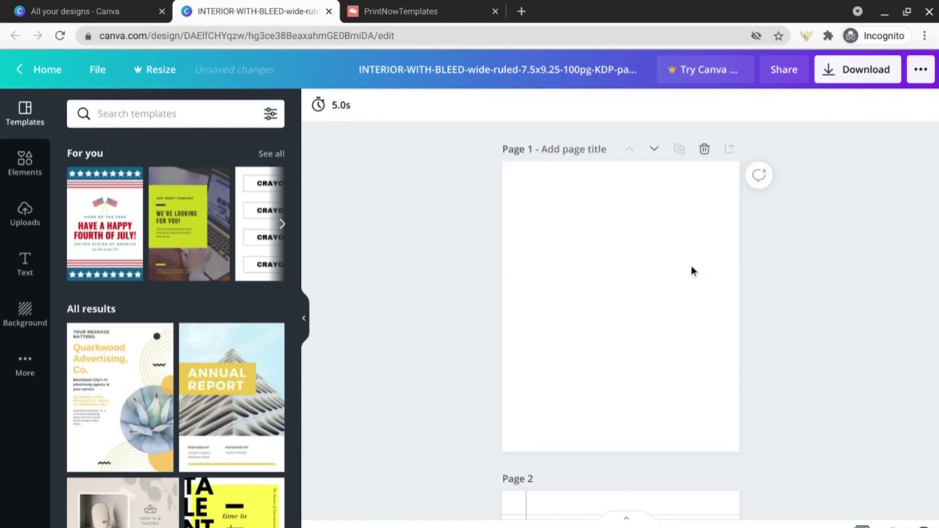
pyautogui.click(39, 182)
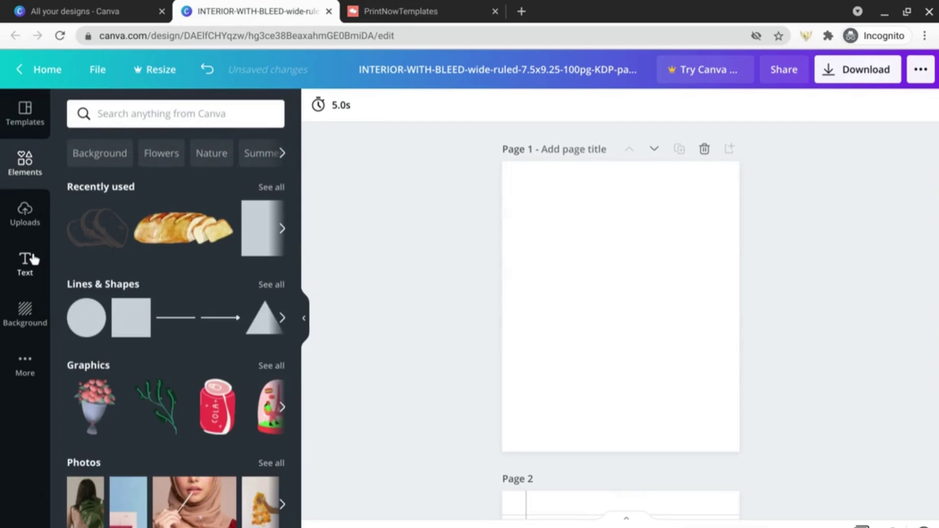
pyautogui.click(25, 261)
pyautogui.click(128, 222)
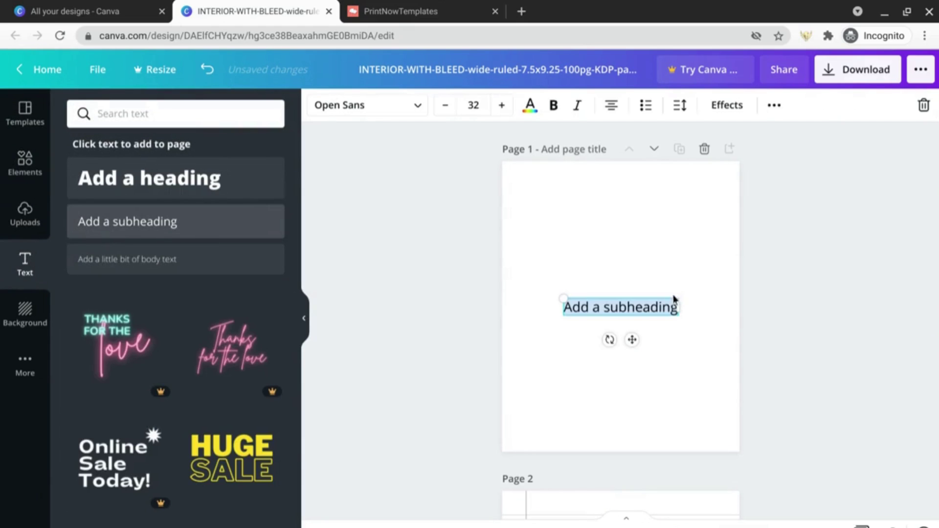
pyautogui.tripleClick(657, 308)
pyautogui.write('T')
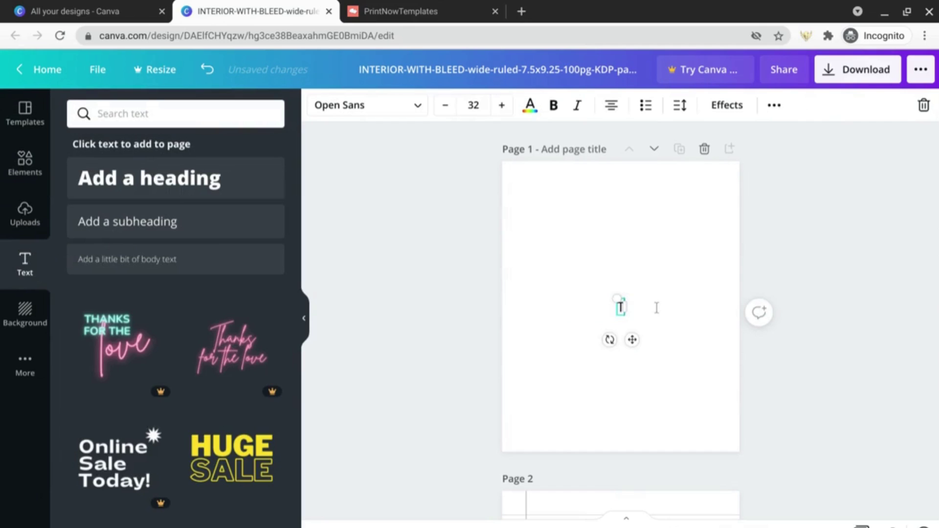
pyautogui.write('his Noteb')
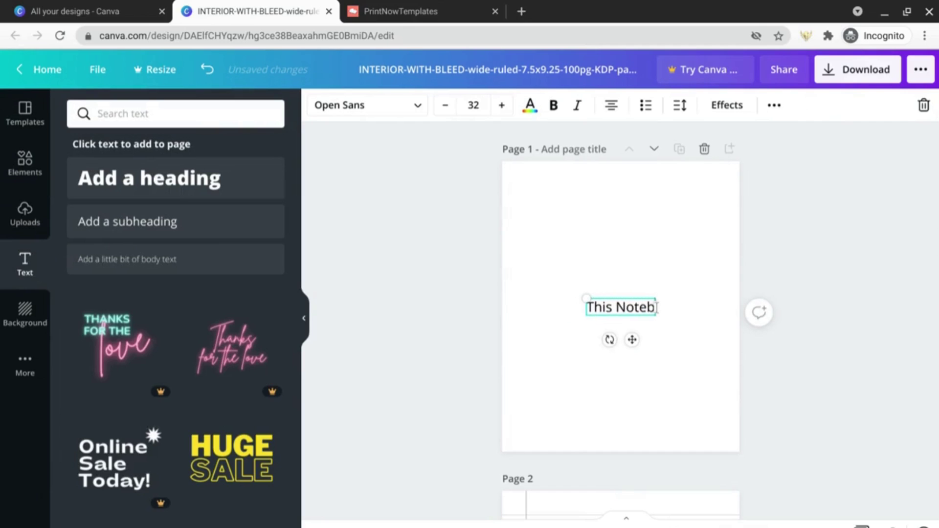
pyautogui.write('ook Belons')
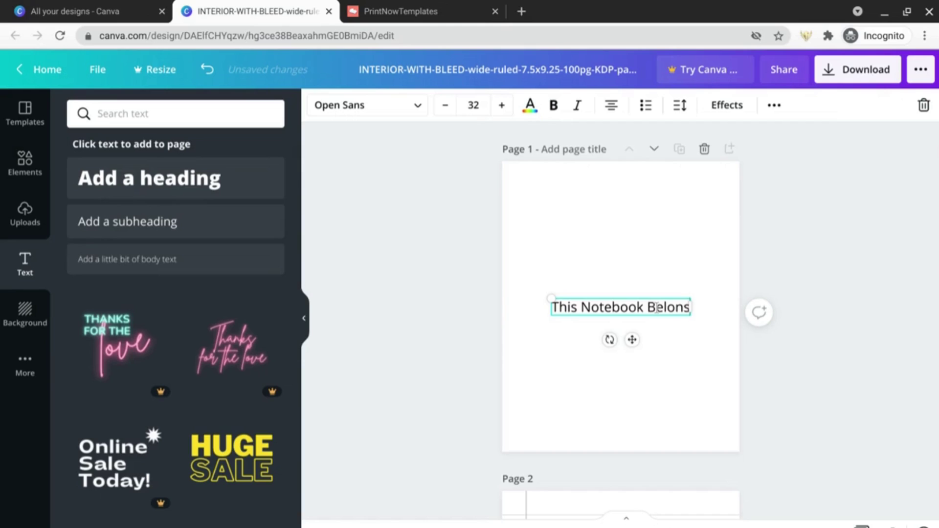
pyautogui.press('BackSpace')
pyautogui.write('gs To')
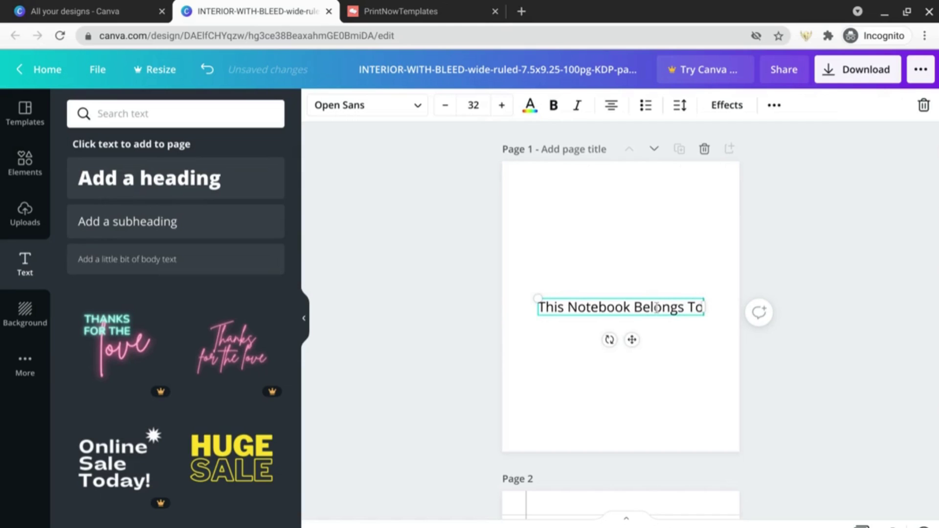
pyautogui.write(':')
pyautogui.press('Return')
pyautogui.press('Return')
pyautogui.write('_')
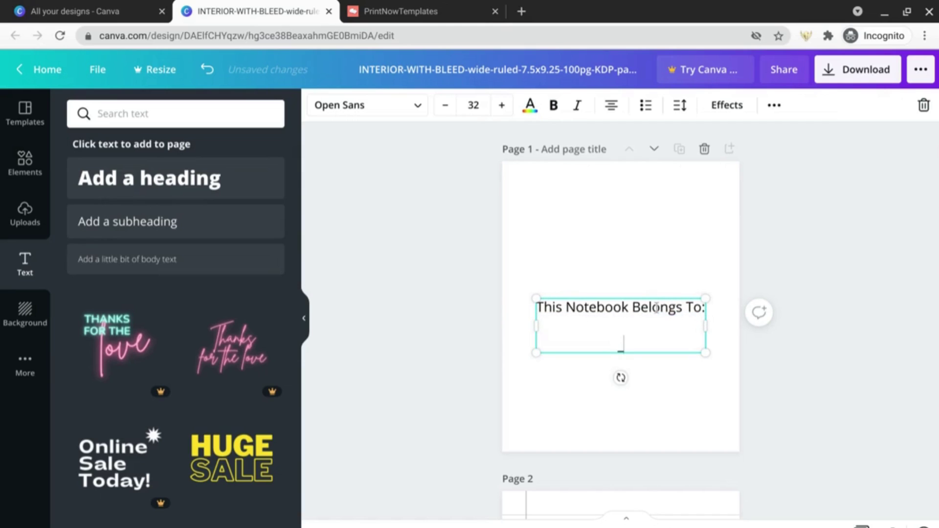
pyautogui.write('_________________')
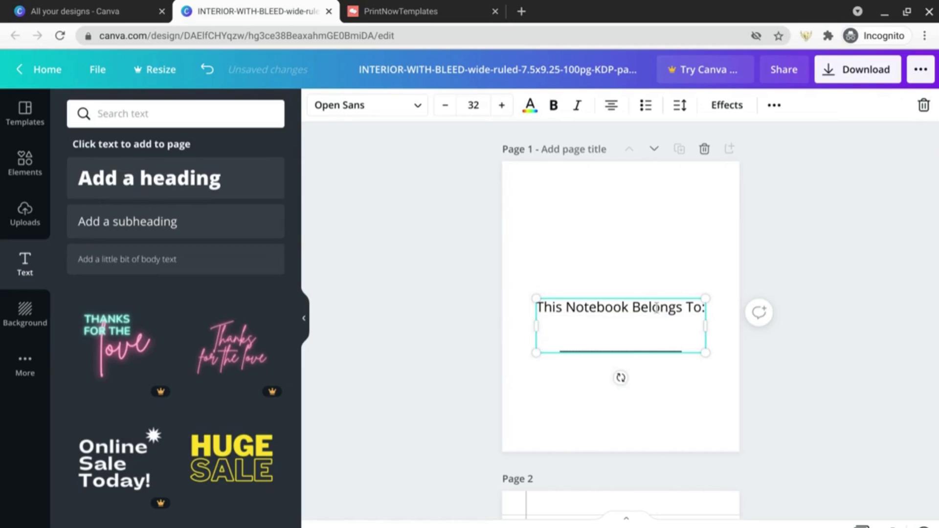
# Align the ownership text box to the vertical middle of Page 1.
pyautogui.click(646, 275)
pyautogui.click(620, 307)
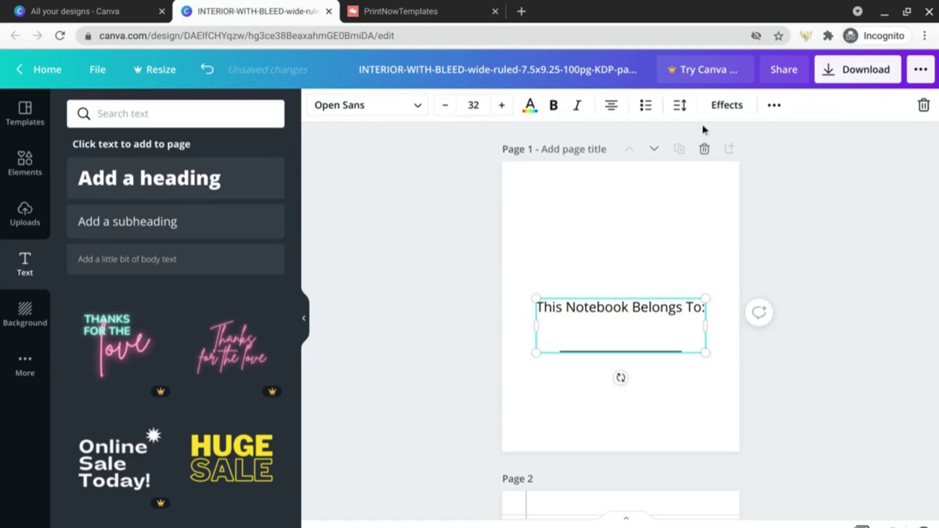
pyautogui.click(773, 105)
pyautogui.click(612, 138)
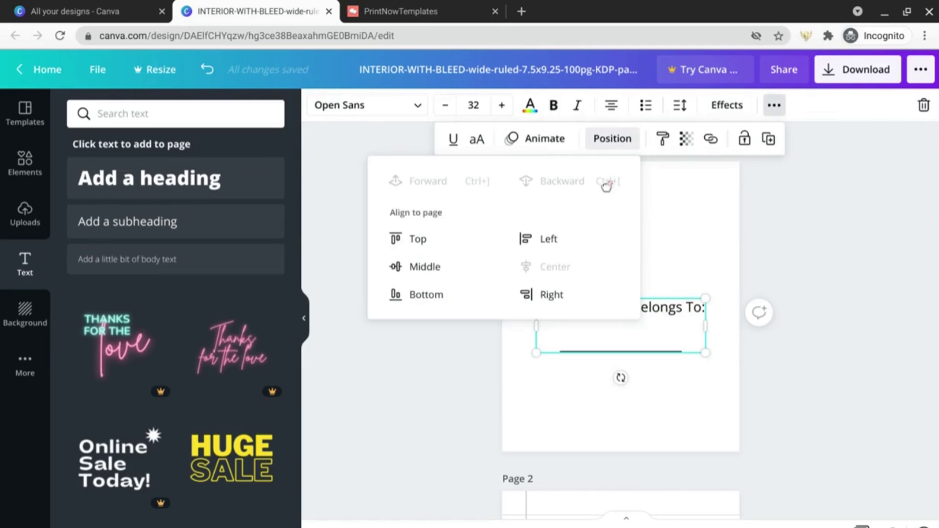
pyautogui.click(455, 273)
pyautogui.click(671, 237)
pyautogui.scroll(-1, 683, 240)
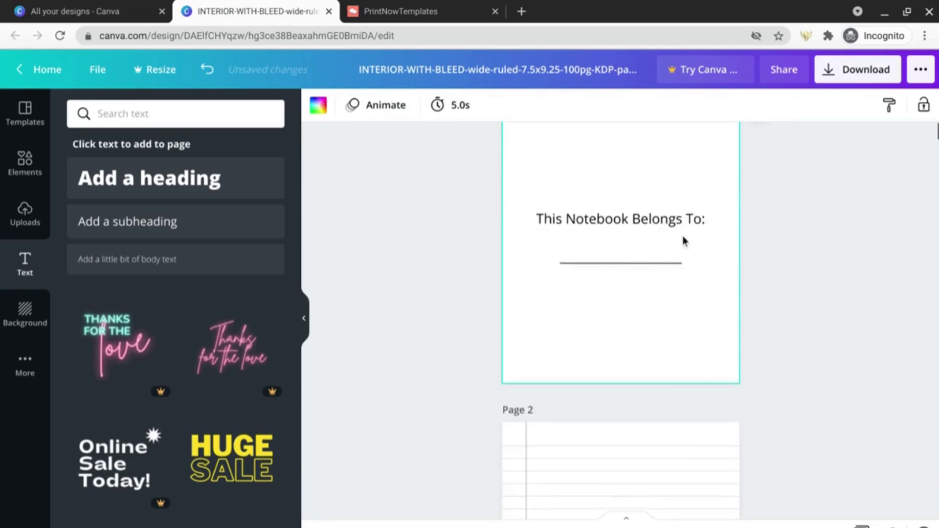
pyautogui.scroll(-5, 683, 241)
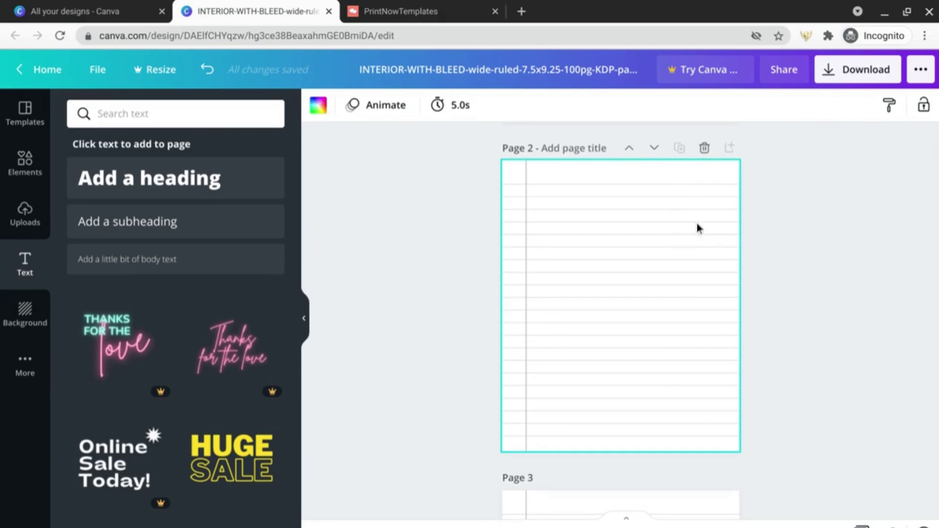
# Crop Page 2's ruled-lines background to a short band along the bottom of the page.
pyautogui.doubleClick(700, 245)
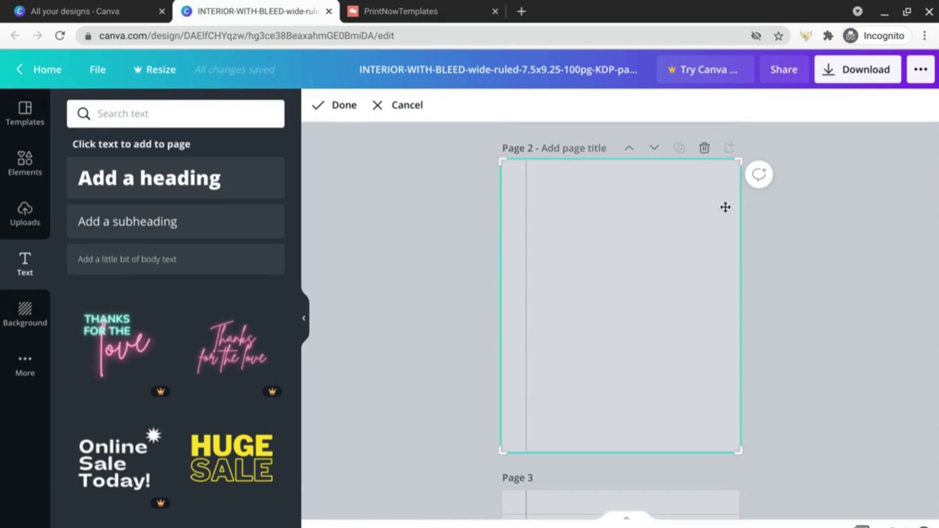
pyautogui.moveTo(741, 158); pyautogui.dragTo(755, 371)
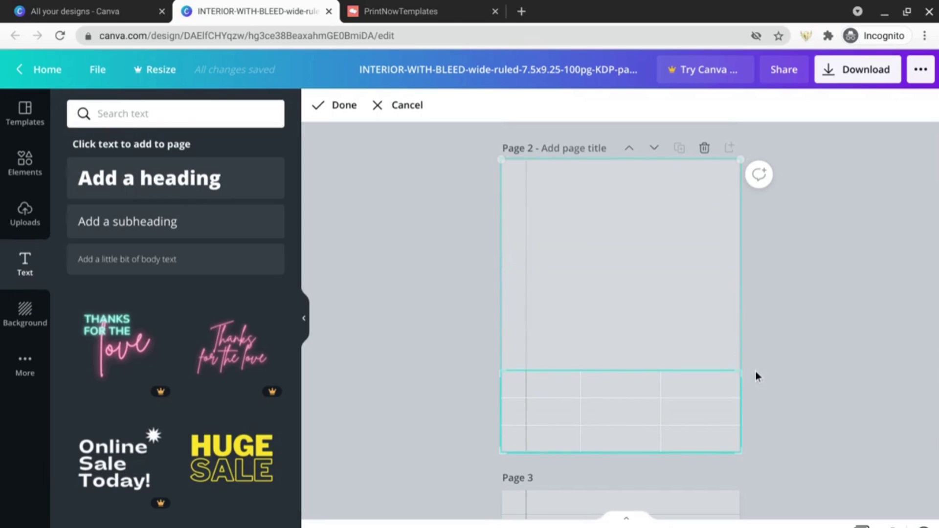
pyautogui.click(762, 362)
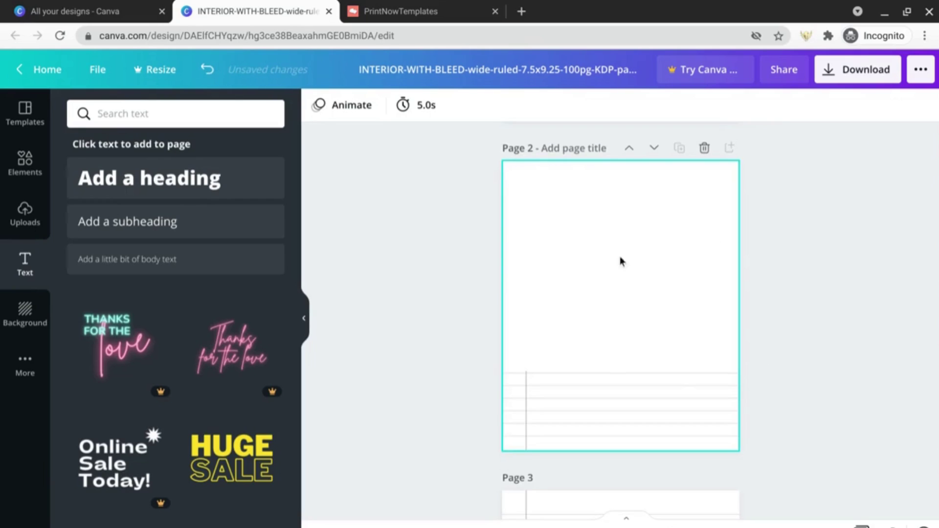
pyautogui.doubleClick(673, 382)
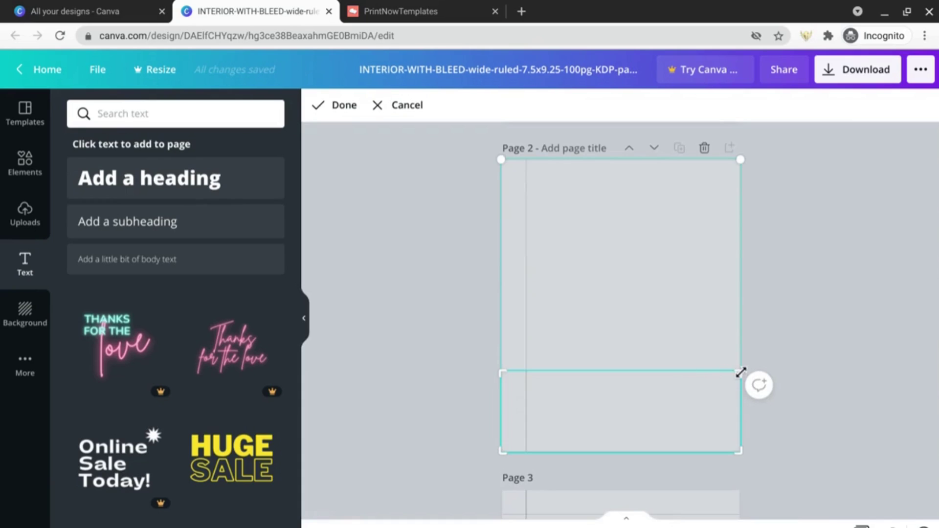
pyautogui.click(772, 357)
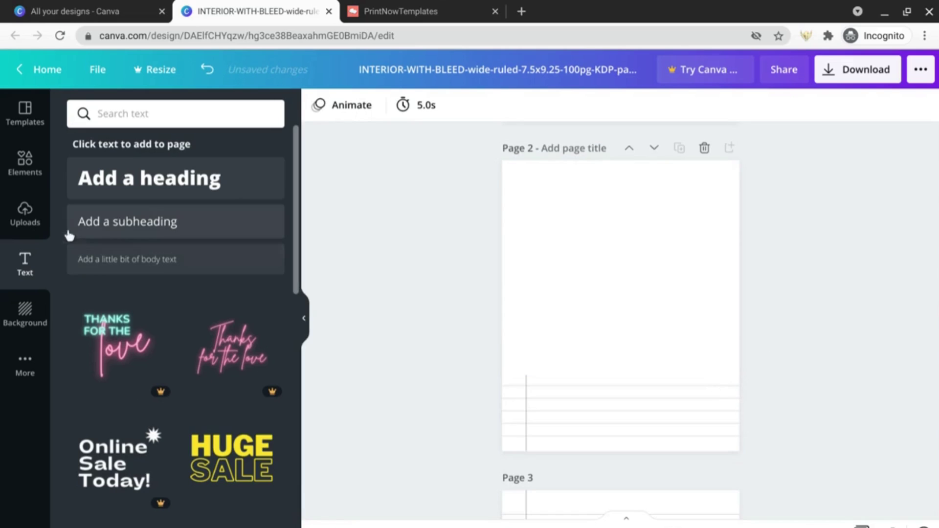
# Add a straight line from an element search for 'line' across the top of Page 2's ruled strip.
pyautogui.click(25, 176)
pyautogui.click(196, 109)
pyautogui.write('line')
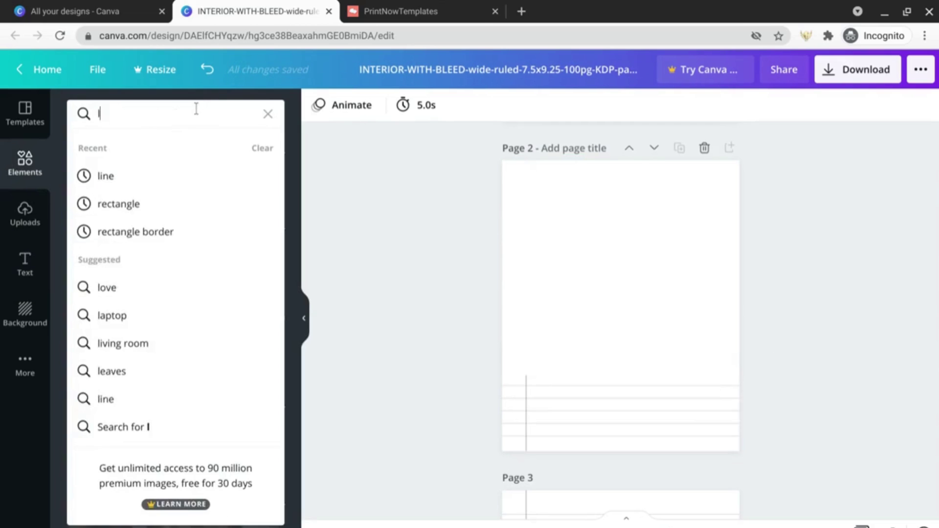
pyautogui.press('Return')
pyautogui.click(108, 311)
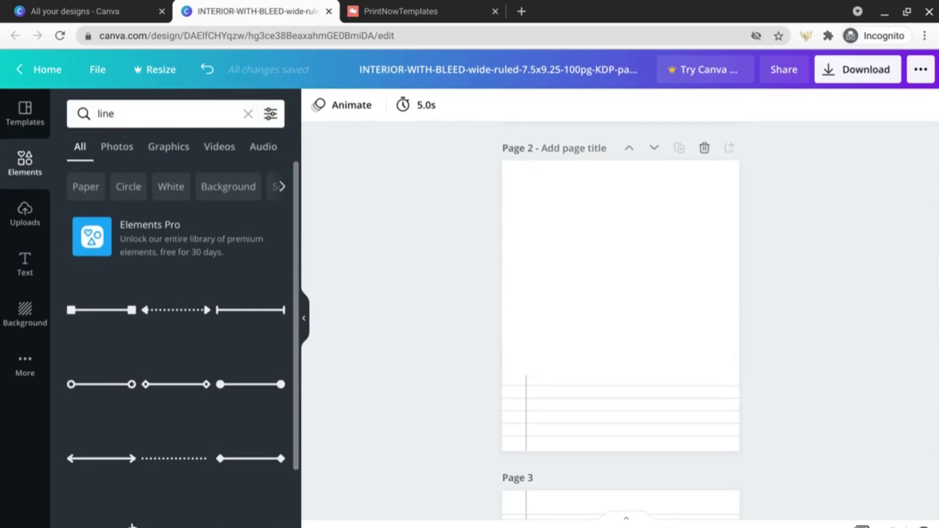
pyautogui.moveTo(630, 334); pyautogui.dragTo(601, 402)
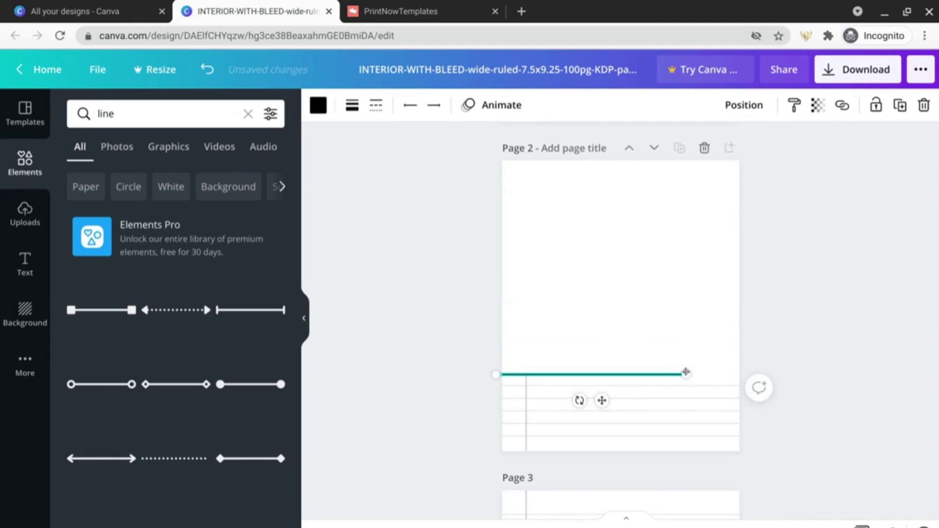
pyautogui.moveTo(685, 375); pyautogui.dragTo(750, 374)
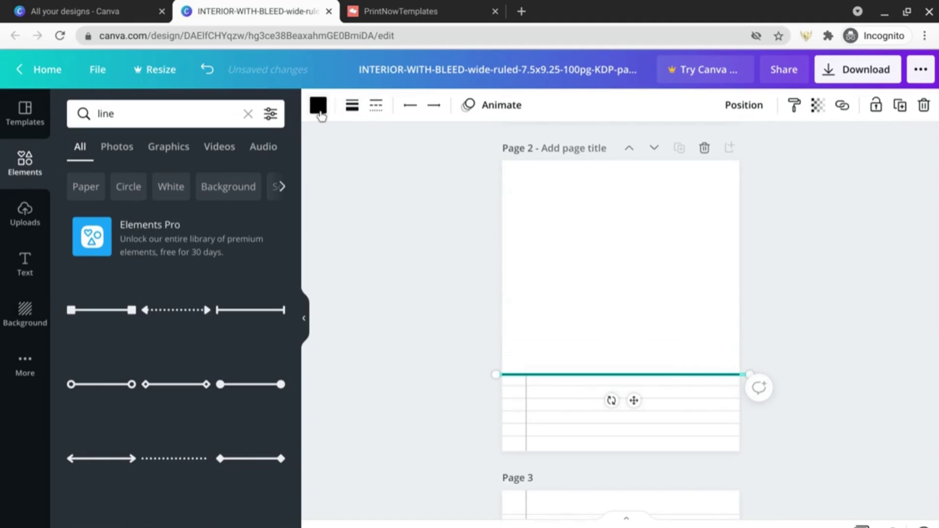
# Make the divider line light grey and reduce its line weight from 5 to 2.
pyautogui.click(318, 106)
pyautogui.click(231, 326)
pyautogui.click(407, 325)
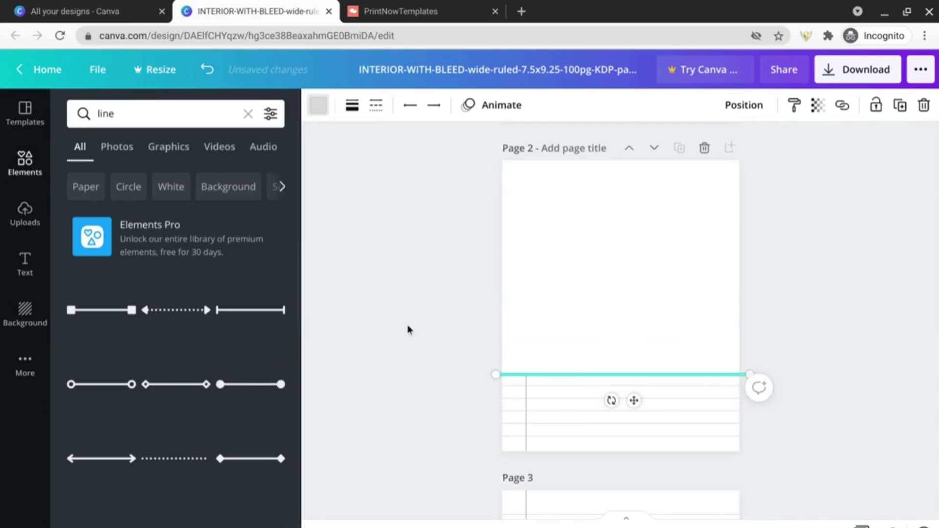
pyautogui.click(541, 386)
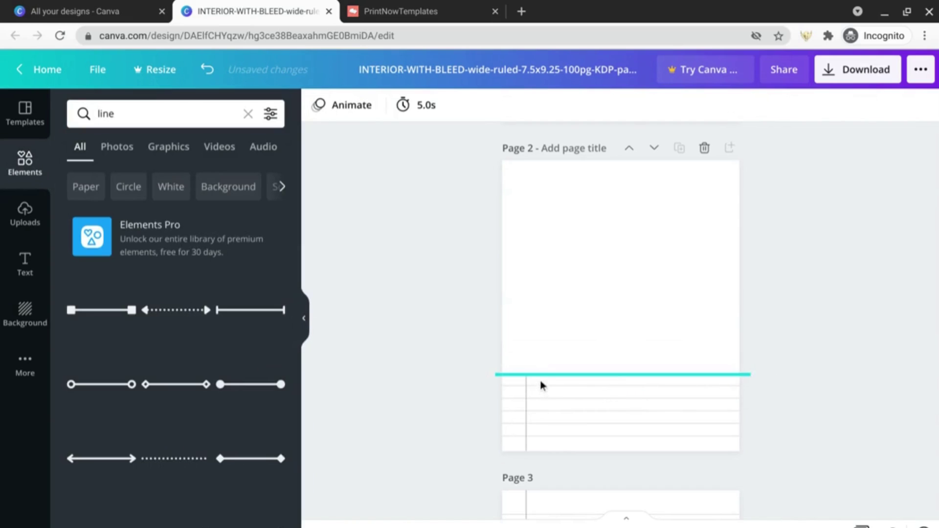
pyautogui.click(353, 106)
pyautogui.click(546, 148)
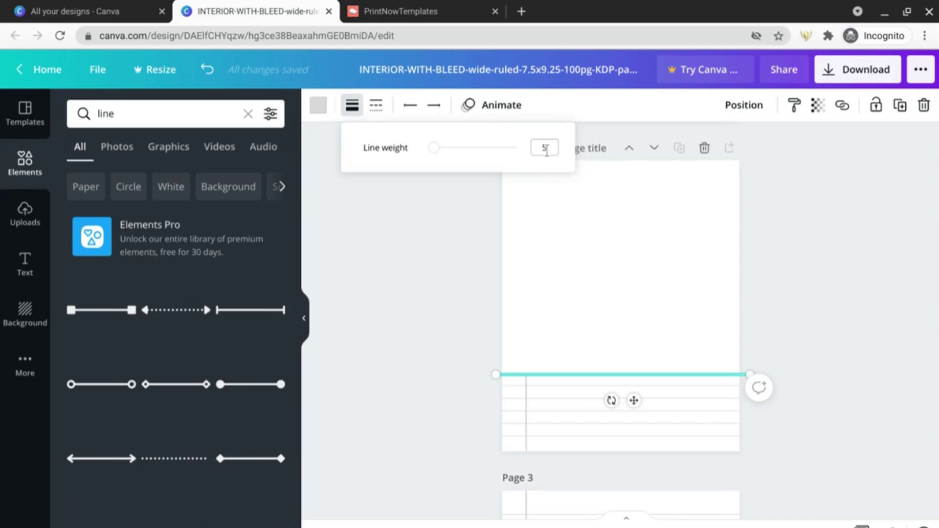
pyautogui.press('BackSpace')
pyautogui.write('2')
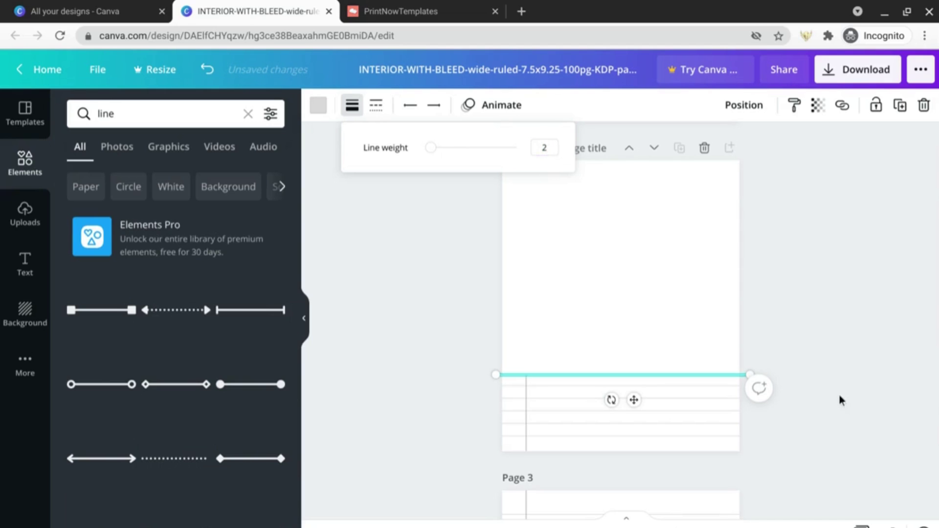
pyautogui.click(811, 331)
pyautogui.click(812, 333)
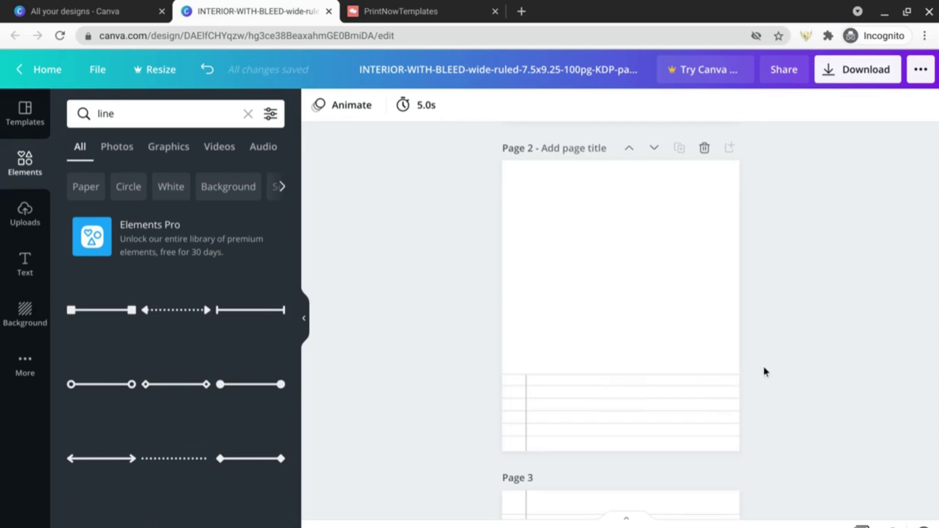
# Scroll to page 3 and search elements for 'star', filtered to Graphics.
pyautogui.scroll(-1, 762, 370)
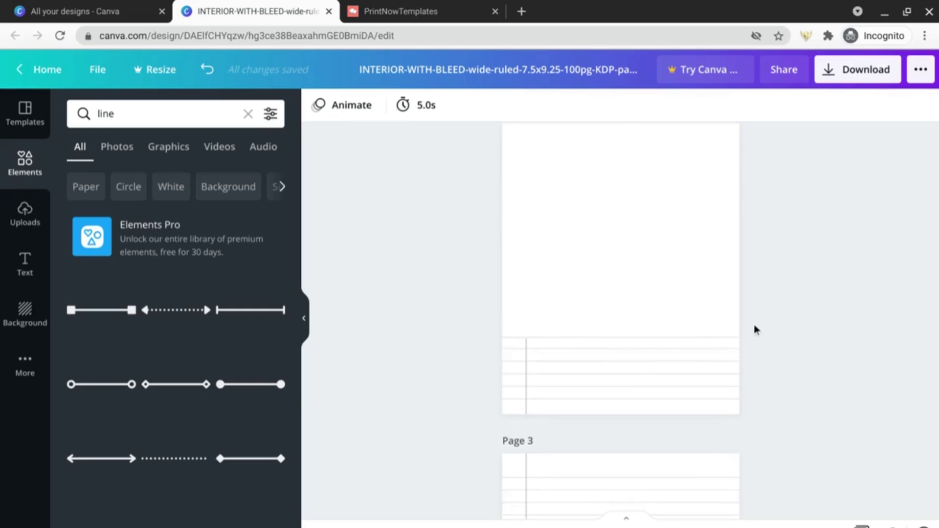
pyautogui.scroll(-3, 754, 329)
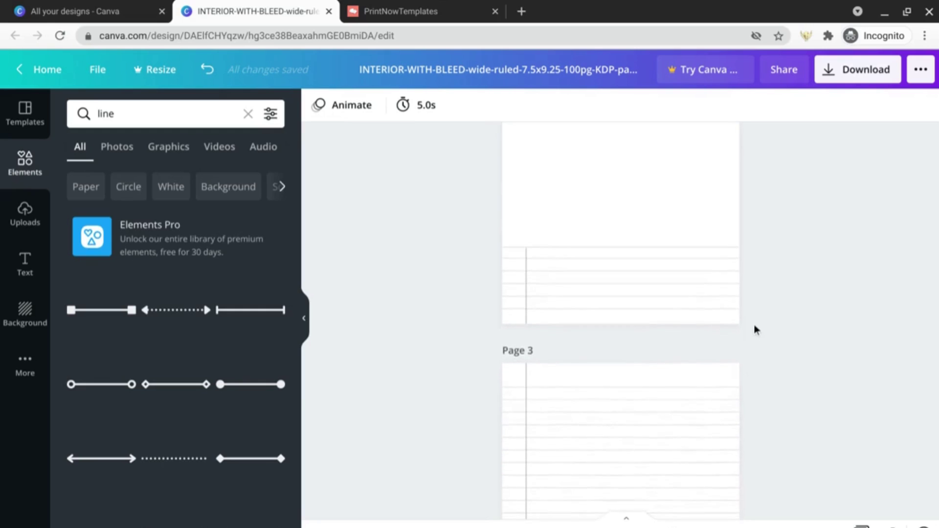
pyautogui.scroll(-3, 755, 330)
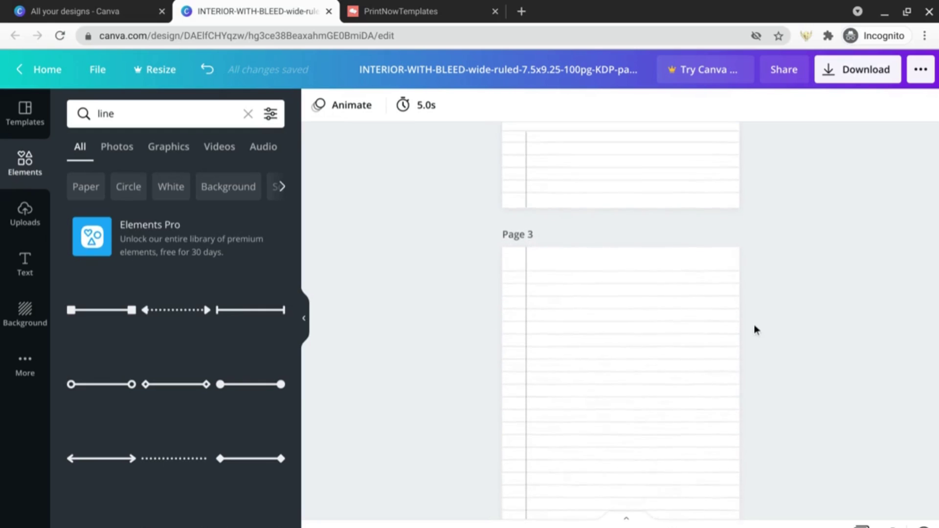
pyautogui.scroll(3, 753, 325)
pyautogui.scroll(-2, 753, 325)
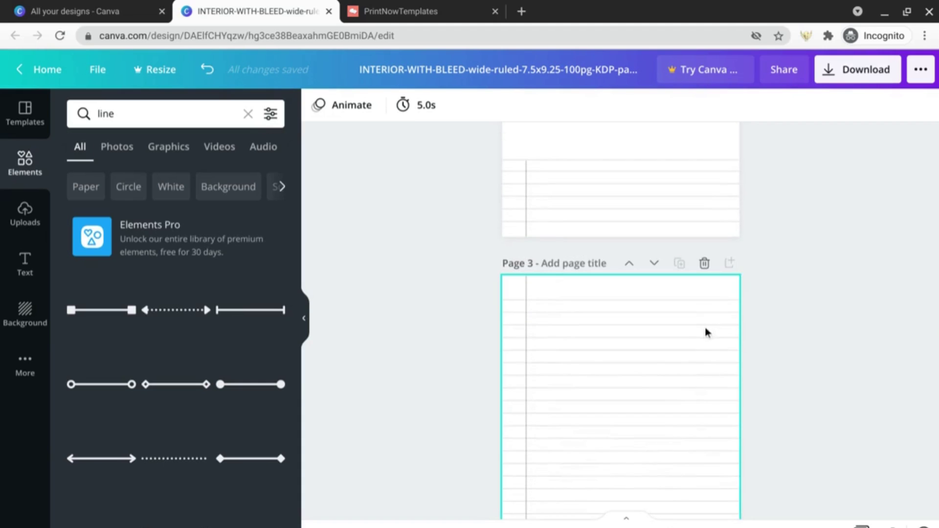
pyautogui.scroll(-2, 706, 328)
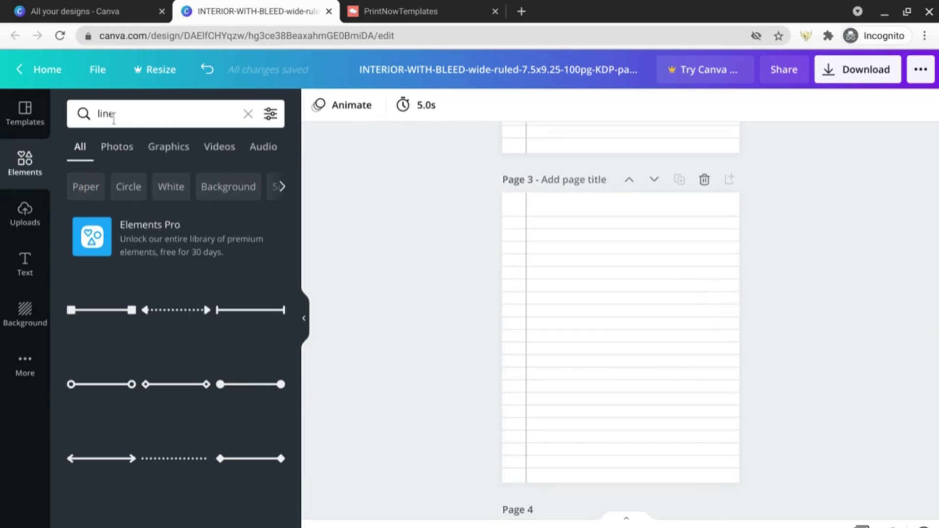
pyautogui.click(113, 116)
pyautogui.write('star')
pyautogui.press('Return')
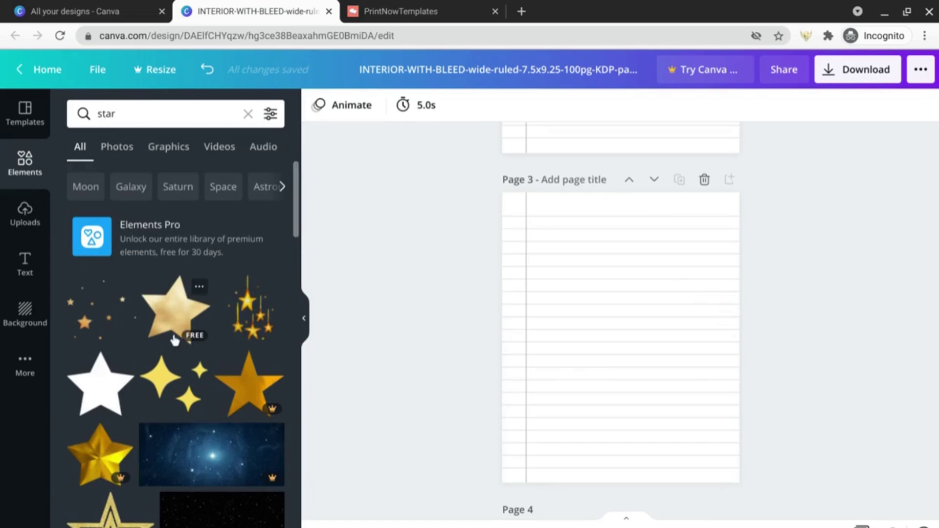
pyautogui.scroll(-10, 175, 340)
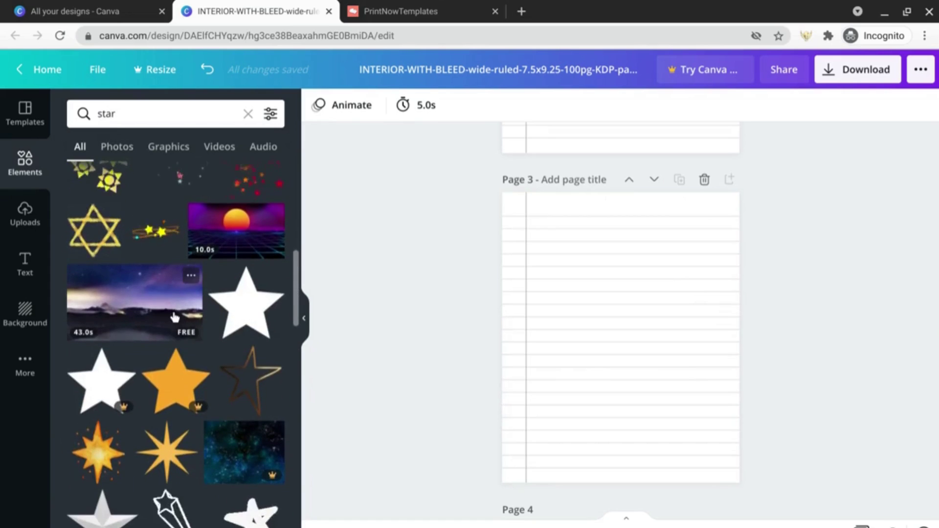
pyautogui.scroll(10, 174, 317)
pyautogui.click(171, 145)
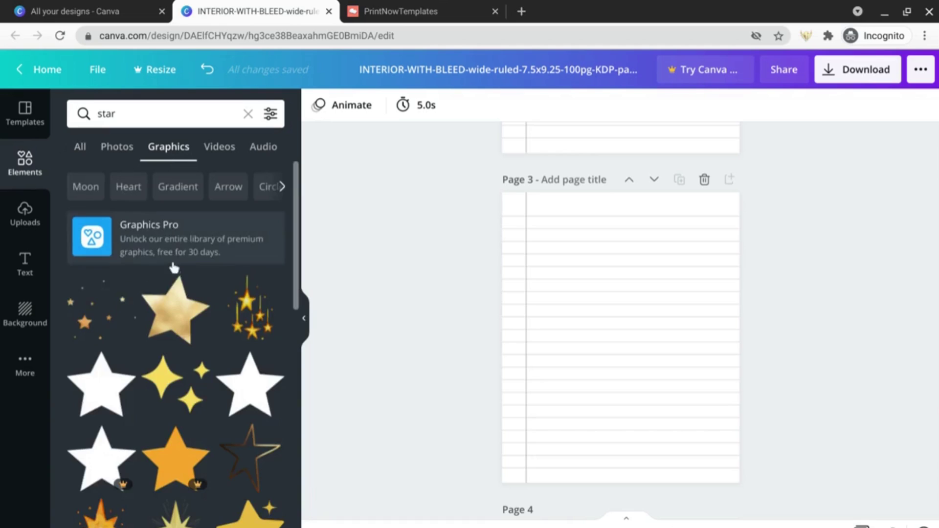
pyautogui.scroll(-5, 174, 284)
pyautogui.scroll(-6, 174, 284)
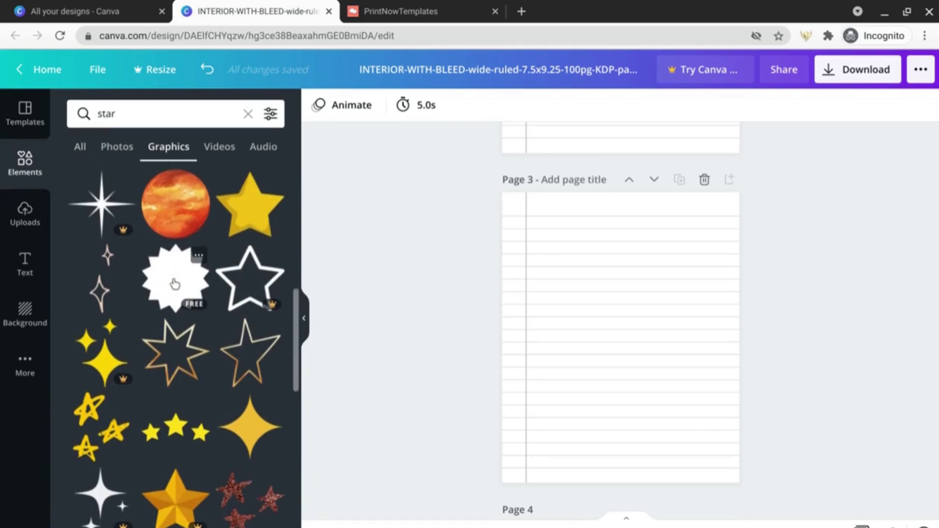
# Add the doodle-stars graphic in light grey, shrunk, tilted, bottom-right, at 31 transparency.
pyautogui.click(100, 317)
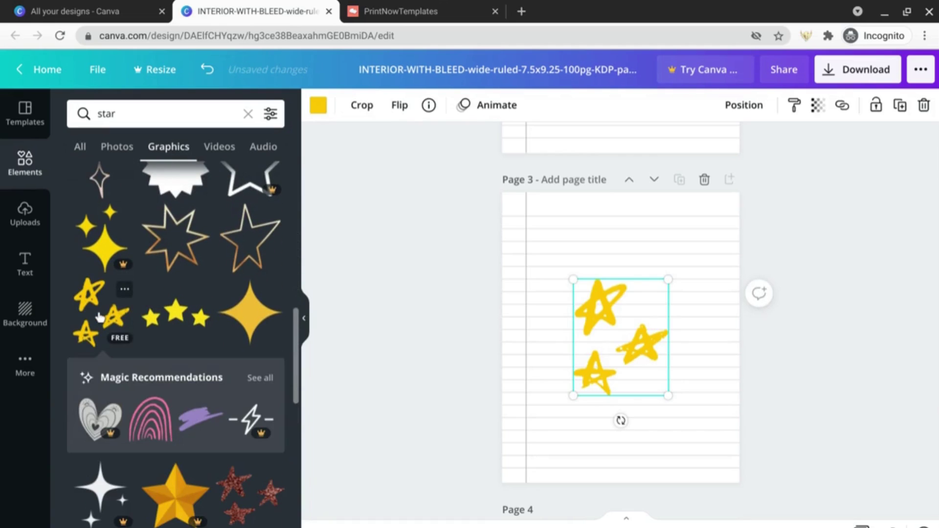
pyautogui.click(319, 107)
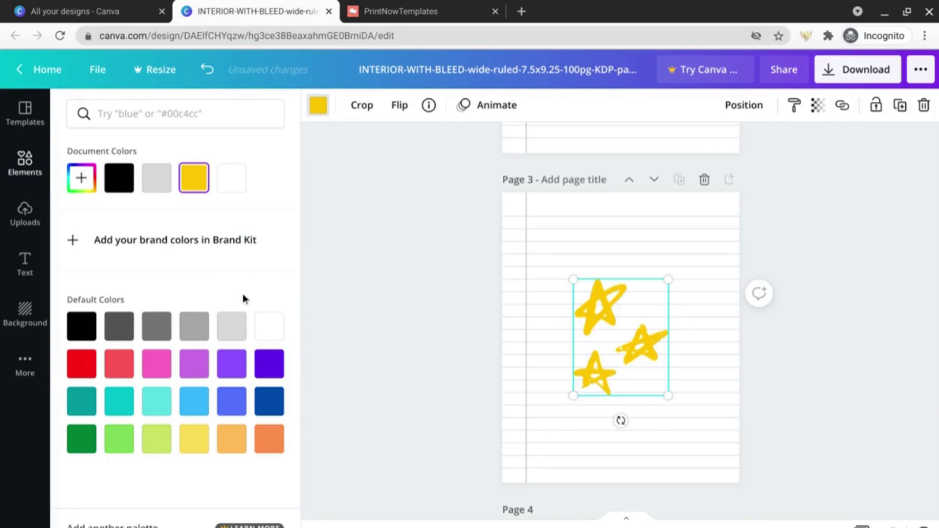
pyautogui.click(228, 329)
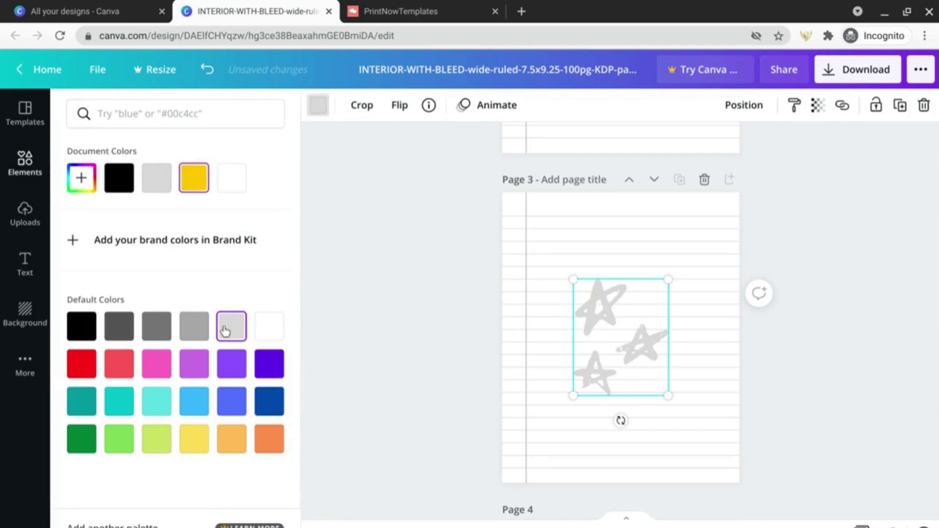
pyautogui.moveTo(575, 280); pyautogui.dragTo(593, 303)
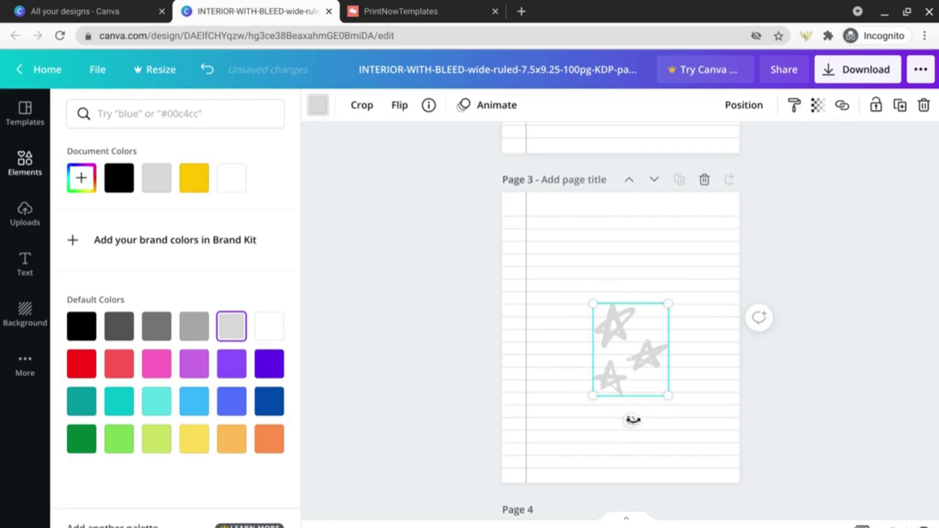
pyautogui.moveTo(631, 420); pyautogui.dragTo(618, 419)
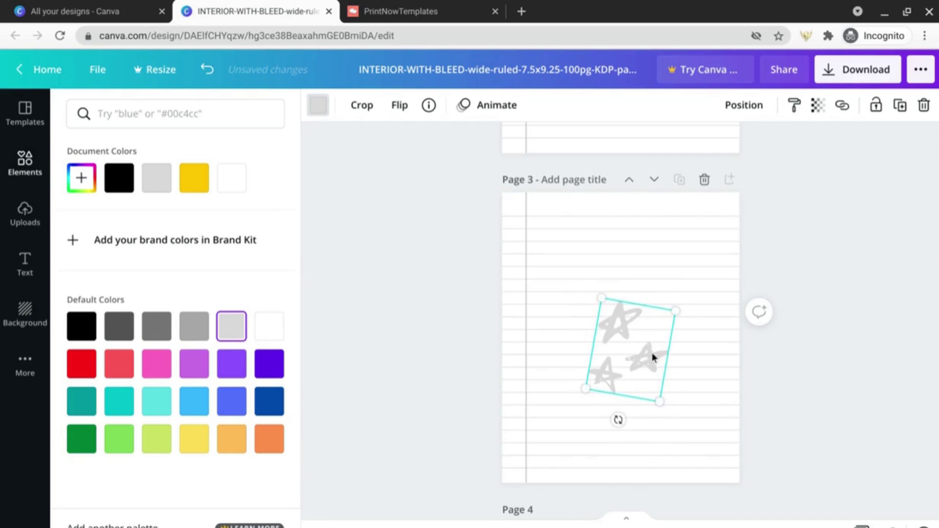
pyautogui.moveTo(652, 352); pyautogui.dragTo(705, 409)
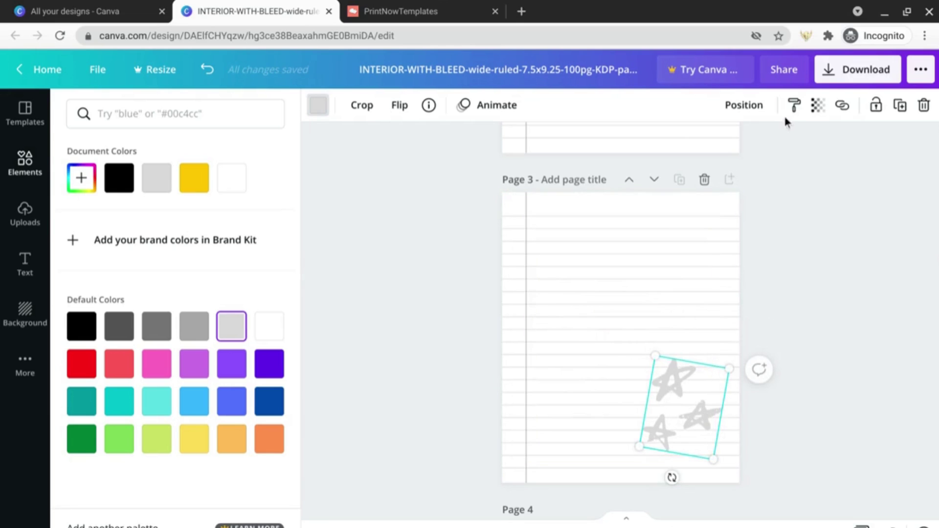
pyautogui.click(814, 114)
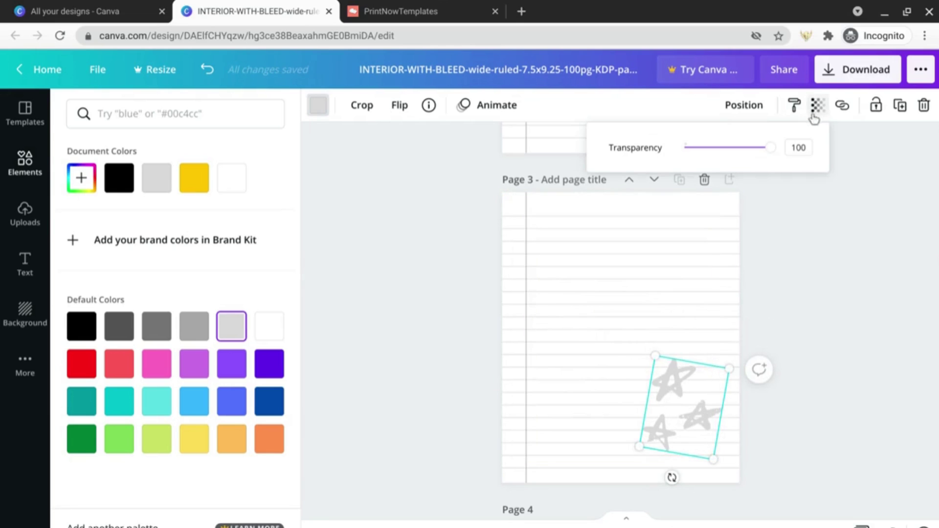
pyautogui.click(727, 152)
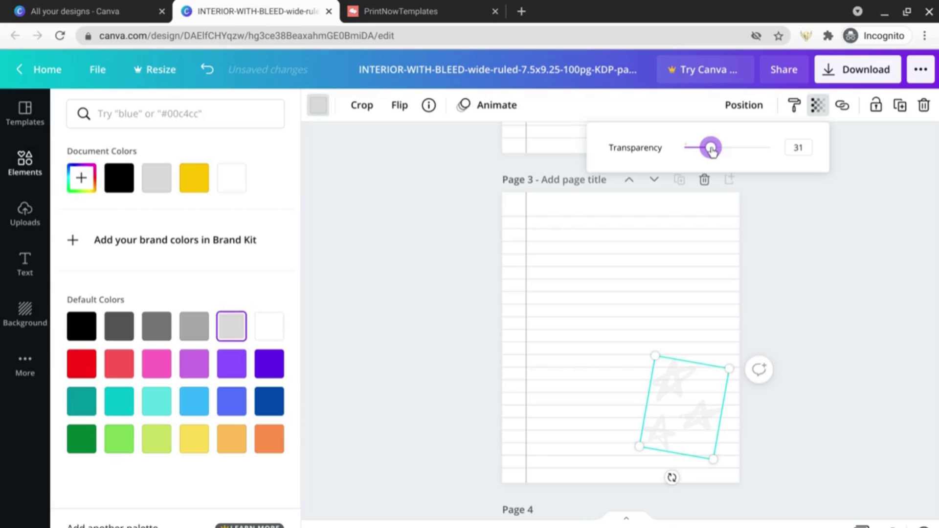
pyautogui.click(772, 226)
# In grid view, select pages 4 through 100 and delete all 97 pages.
pyautogui.click(786, 262)
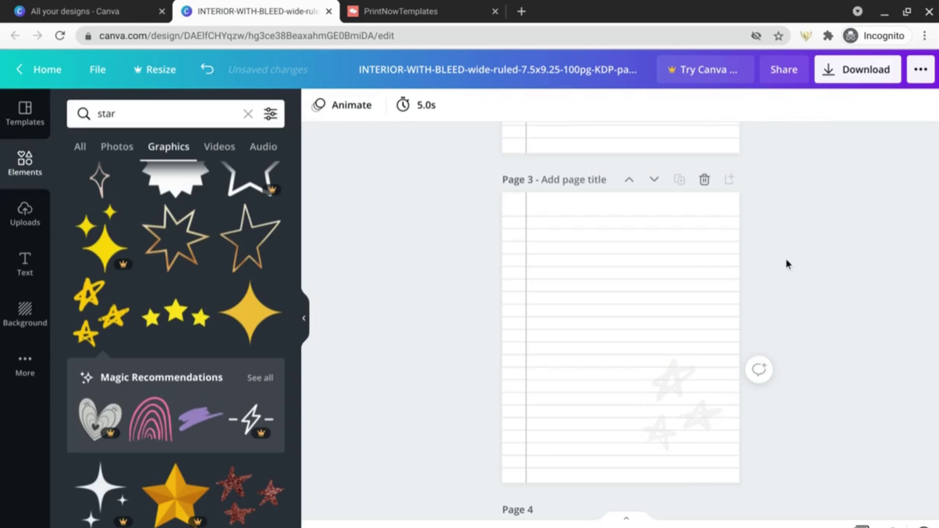
pyautogui.scroll(1, 808, 284)
pyautogui.scroll(4, 806, 277)
pyautogui.scroll(-3, 806, 277)
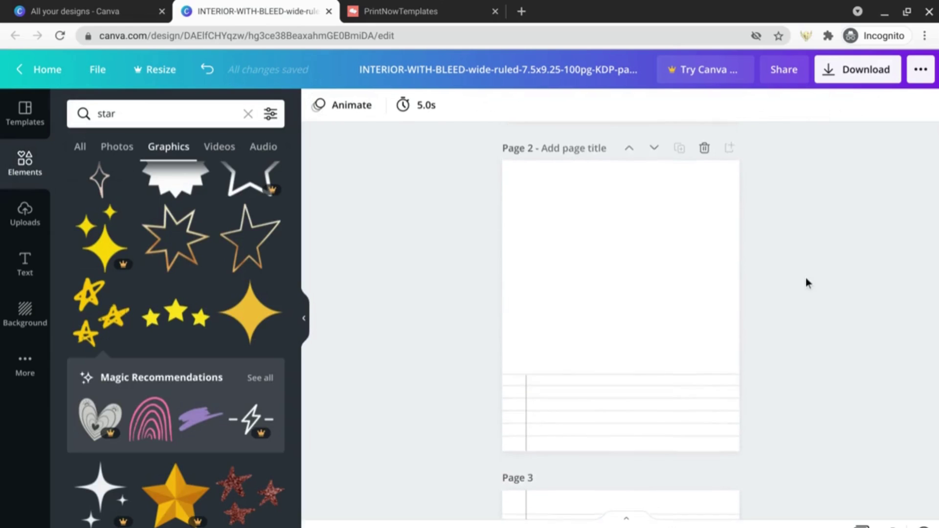
pyautogui.scroll(-3, 806, 283)
pyautogui.scroll(5, 806, 283)
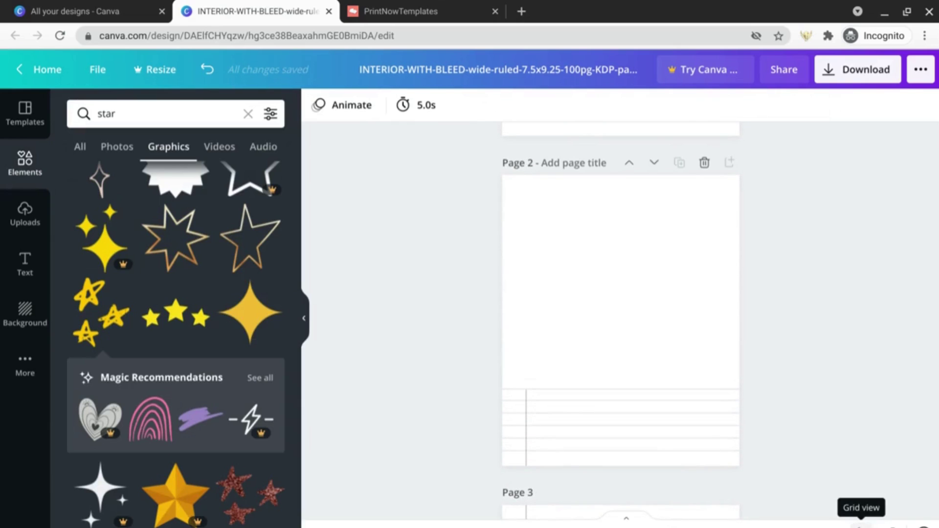
pyautogui.click(862, 524)
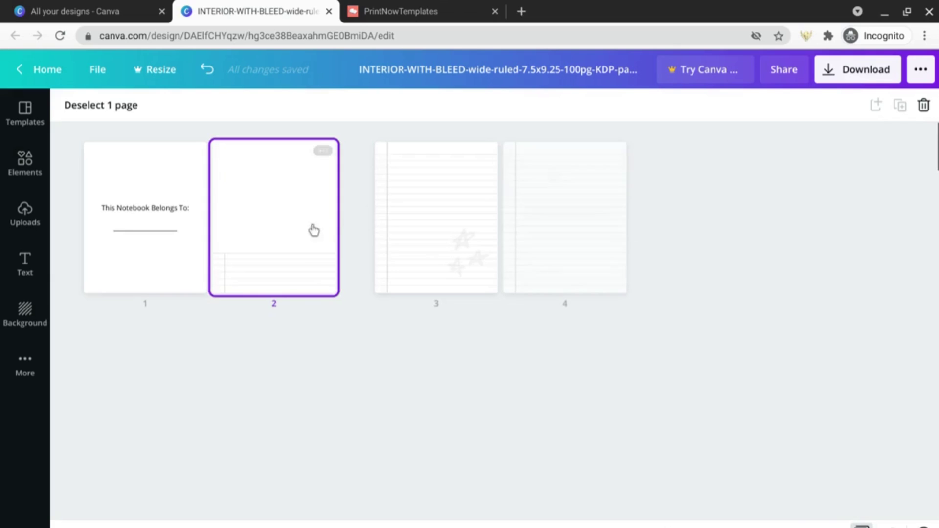
pyautogui.click(105, 106)
pyautogui.click(557, 244)
pyautogui.scroll(-20, 557, 244)
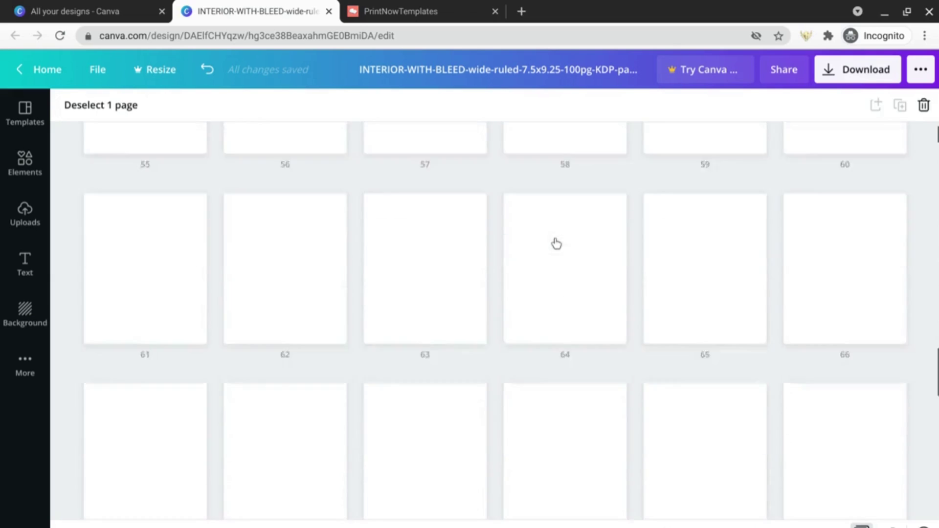
pyautogui.keyDown('shift'); pyautogui.click(582, 397); pyautogui.keyUp('shift')
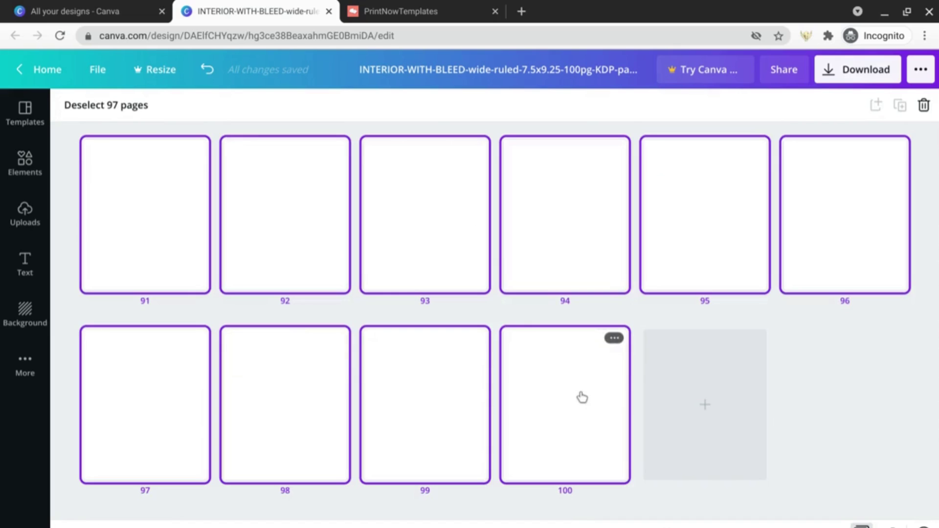
pyautogui.rightClick(581, 395)
pyautogui.click(617, 465)
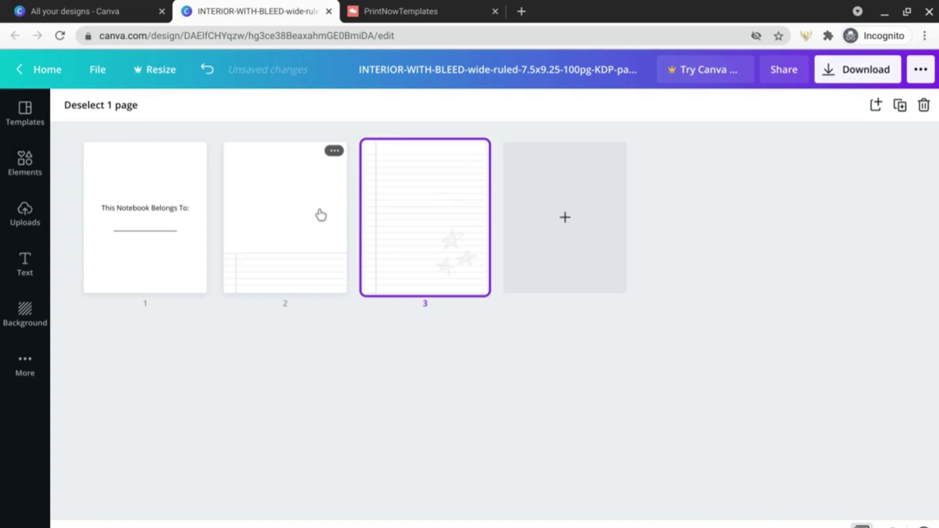
# Repeatedly duplicate the pages 2–3 pair, extending the notebook through page 13.
pyautogui.click(109, 106)
pyautogui.click(267, 201)
pyautogui.keyDown('shift'); pyautogui.click(414, 219); pyautogui.keyUp('shift')
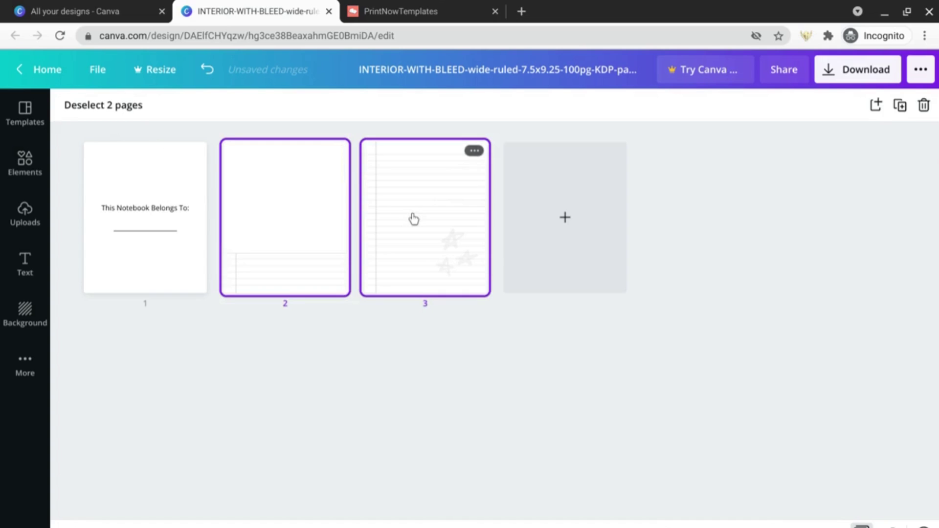
pyautogui.rightClick(414, 219)
pyautogui.click(463, 261)
pyautogui.rightClick(570, 227)
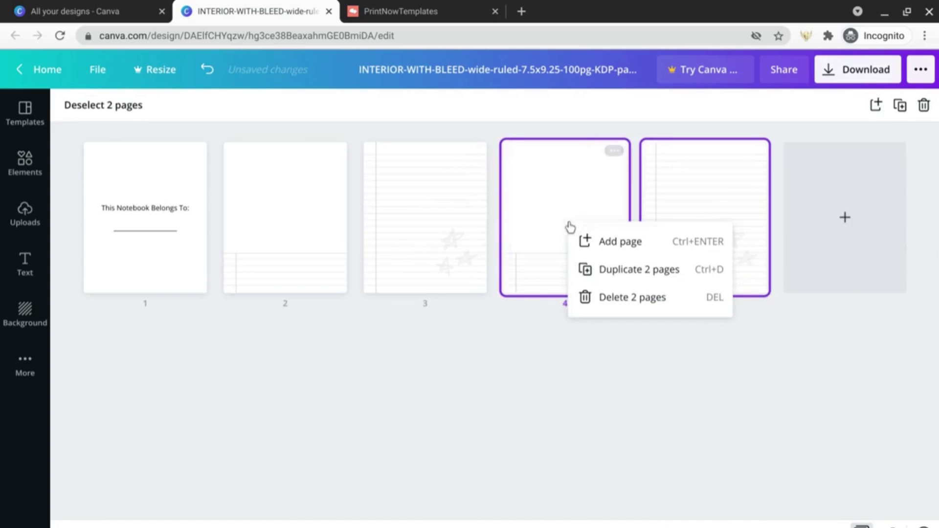
pyautogui.click(608, 270)
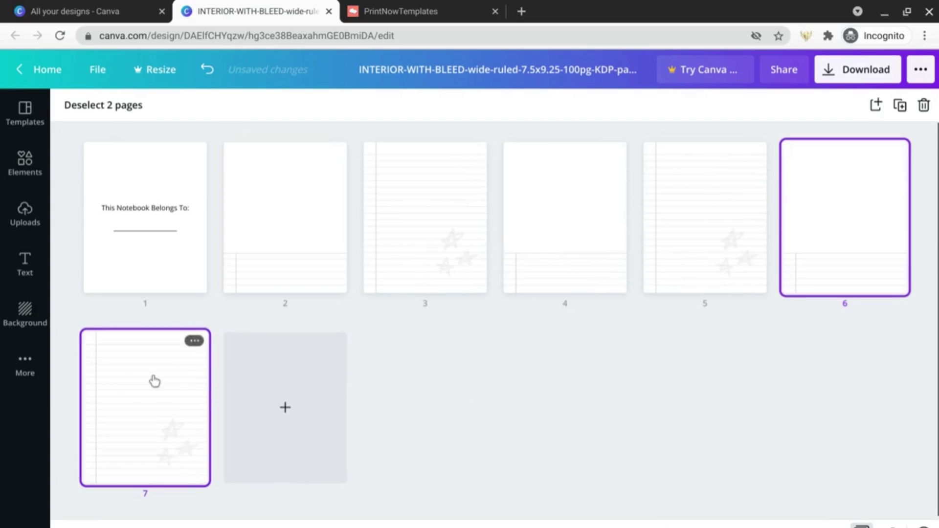
pyautogui.rightClick(154, 381)
pyautogui.click(204, 421)
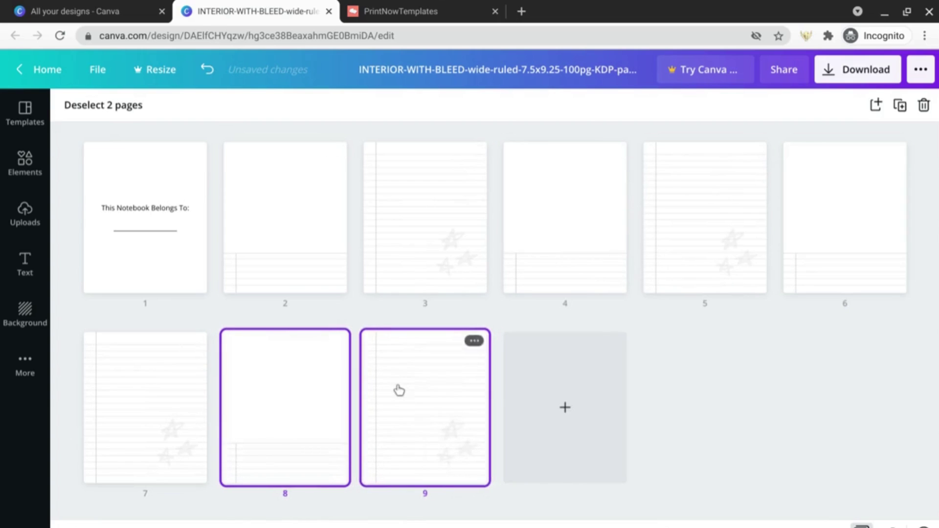
pyautogui.rightClick(399, 390)
pyautogui.click(445, 432)
pyautogui.rightClick(549, 410)
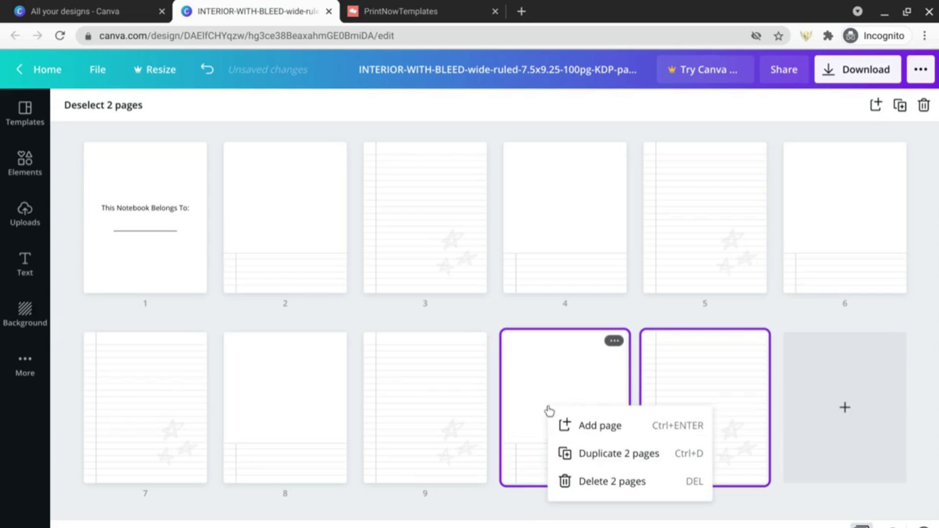
pyautogui.click(597, 453)
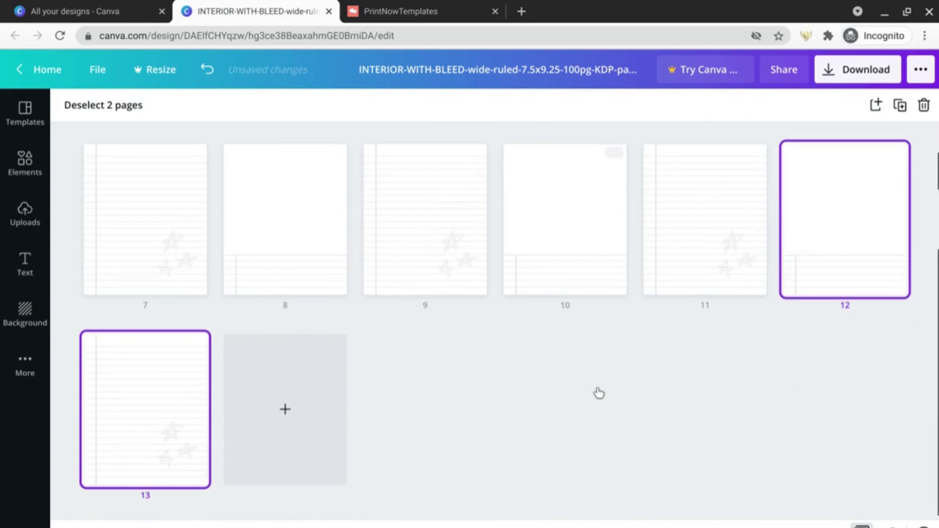
# Keep duplicating the page pair through pages 20–21, then select page 21.
pyautogui.rightClick(179, 386)
pyautogui.click(222, 426)
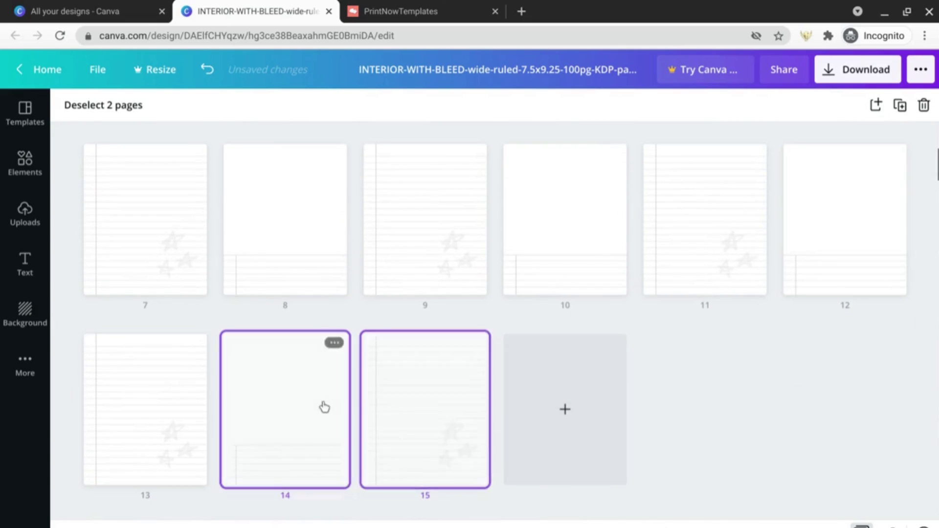
pyautogui.rightClick(289, 392)
pyautogui.click(398, 434)
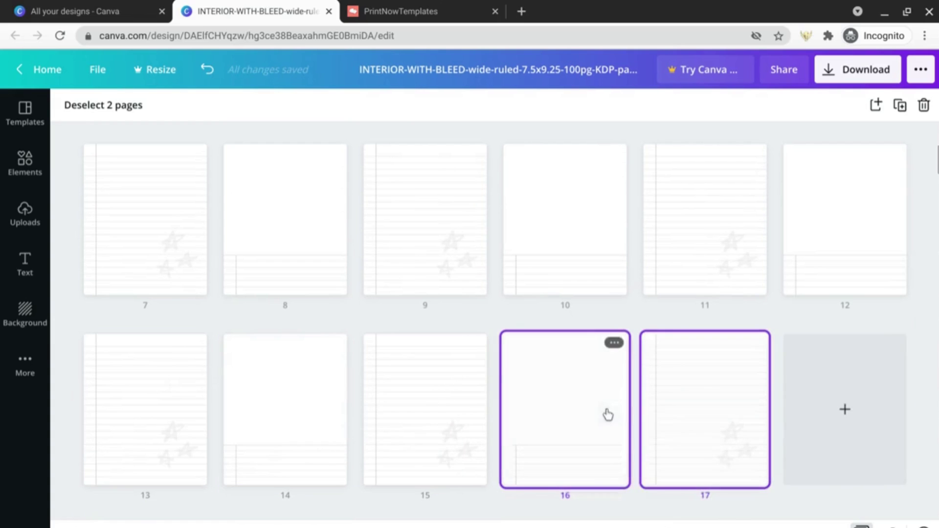
pyautogui.rightClick(560, 399)
pyautogui.click(606, 444)
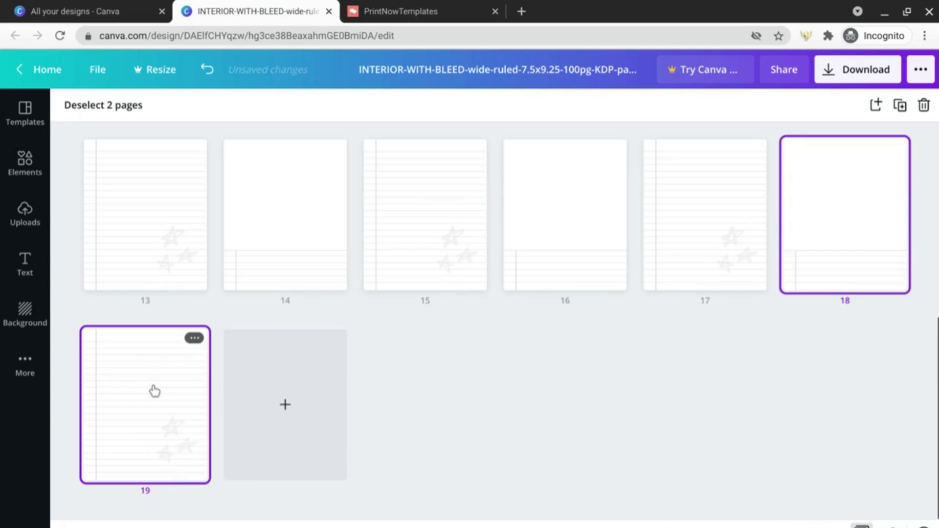
pyautogui.rightClick(154, 391)
pyautogui.click(201, 428)
pyautogui.click(121, 117)
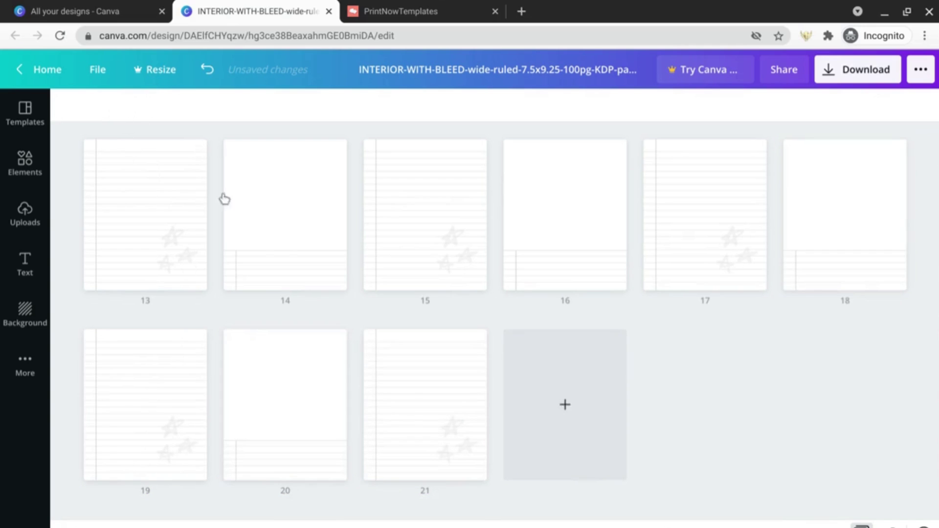
pyautogui.click(387, 369)
pyautogui.scroll(5, 388, 369)
# Duplicate pages 2–21 three times, bringing the notebook to 81 pages.
pyautogui.keyDown('shift'); pyautogui.click(290, 215); pyautogui.keyUp('shift')
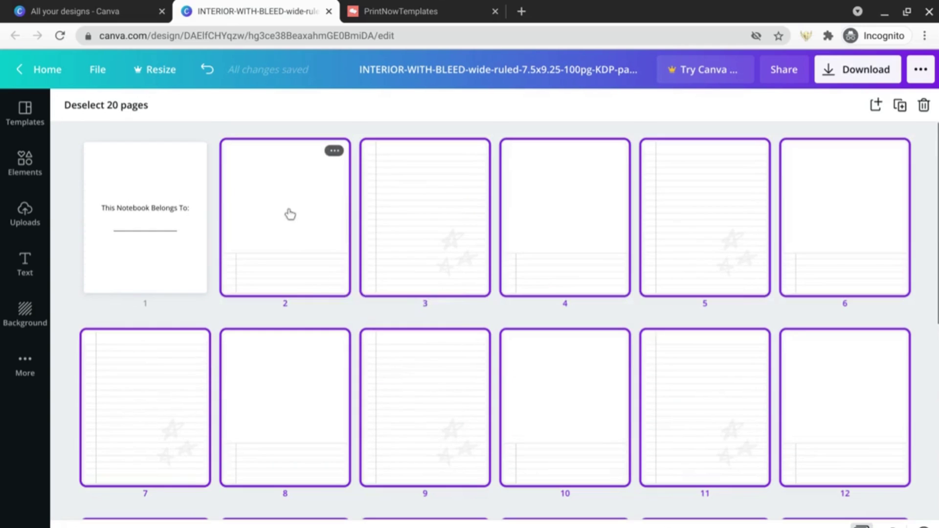
pyautogui.rightClick(288, 212)
pyautogui.click(328, 258)
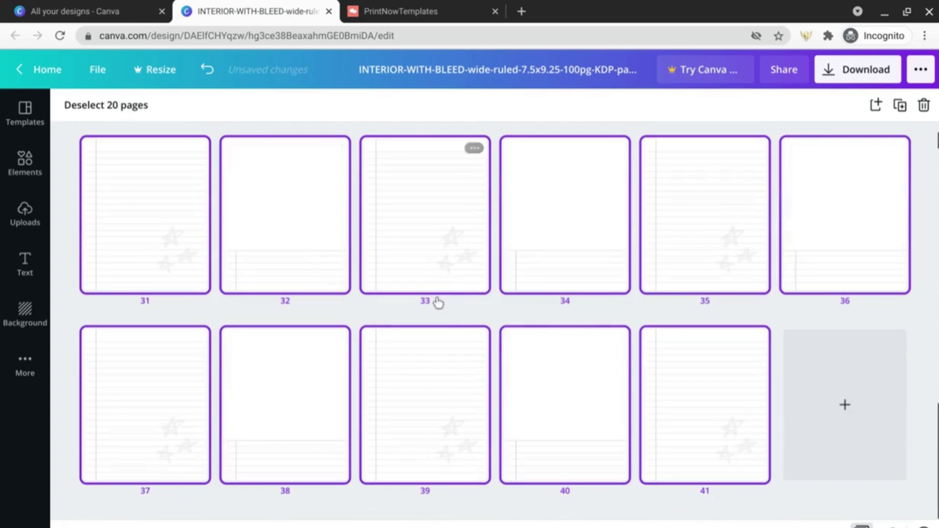
pyautogui.rightClick(446, 246)
pyautogui.click(488, 295)
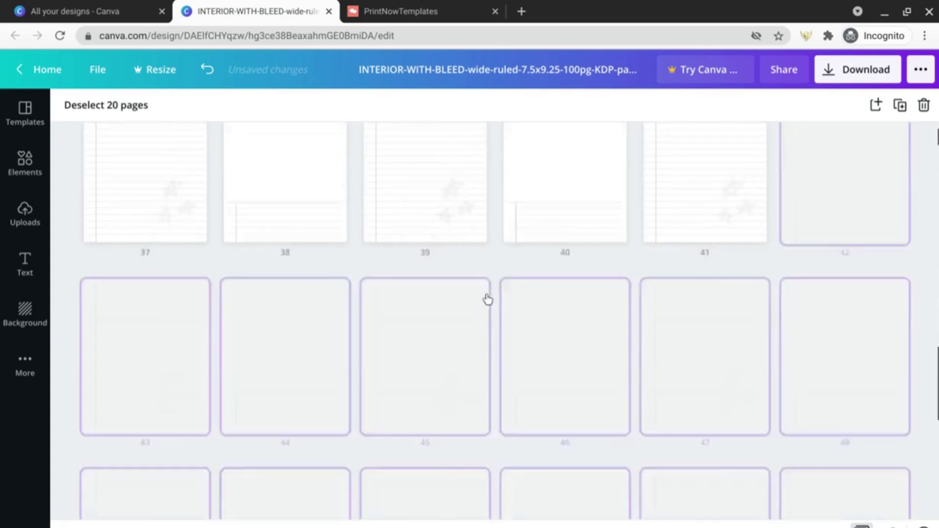
pyautogui.rightClick(551, 341)
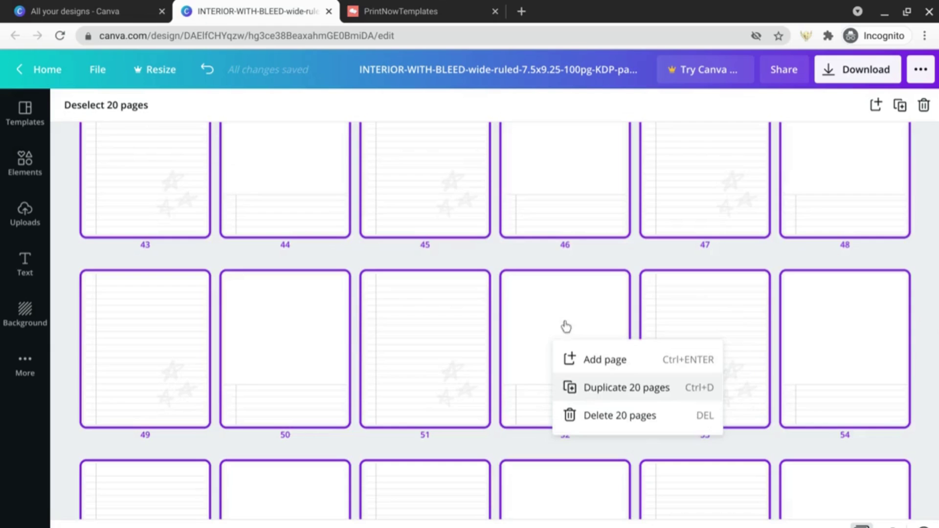
pyautogui.hotkey('ctrl', 'd')
pyautogui.rightClick(534, 272)
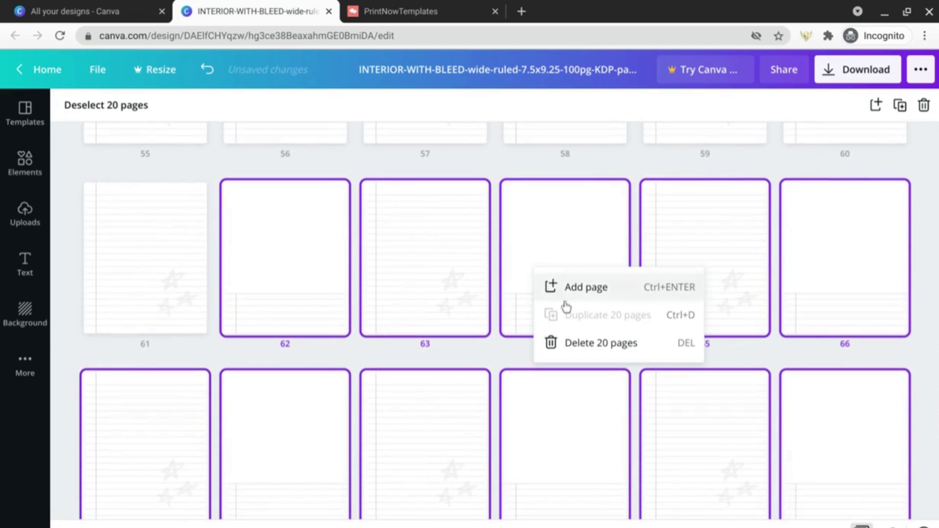
pyautogui.click(139, 115)
# Duplicate pages 74–81 twice, adding pages 82–97.
pyautogui.scroll(-8, 432, 302)
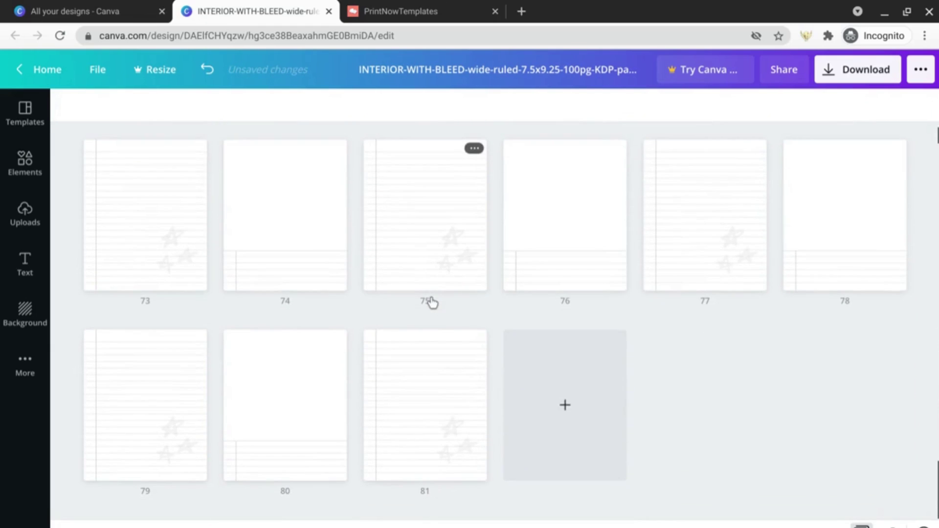
pyautogui.click(435, 384)
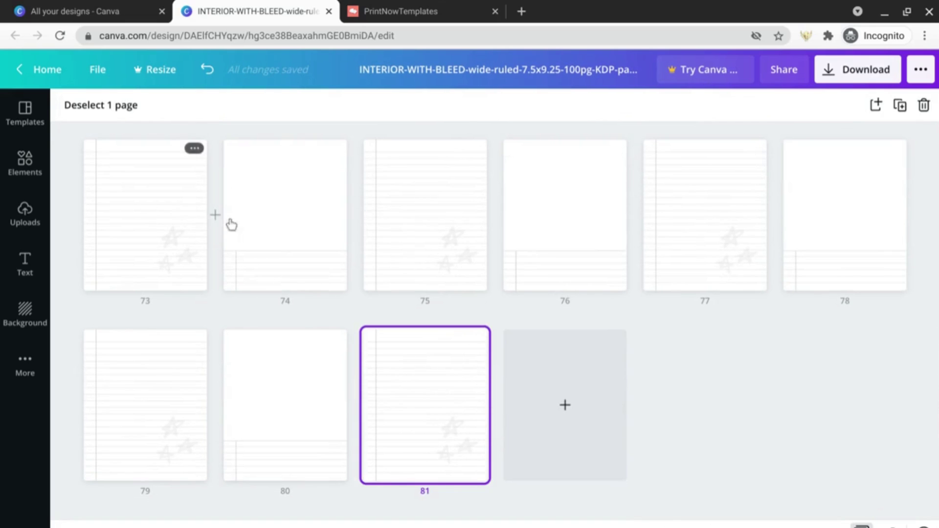
pyautogui.keyDown('shift'); pyautogui.click(257, 226); pyautogui.keyUp('shift')
pyautogui.rightClick(258, 228)
pyautogui.click(309, 271)
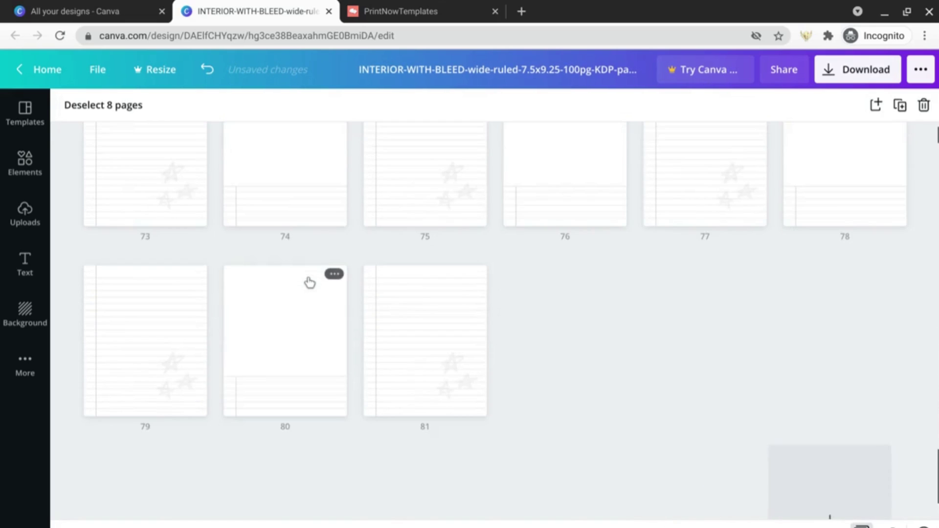
pyautogui.rightClick(575, 258)
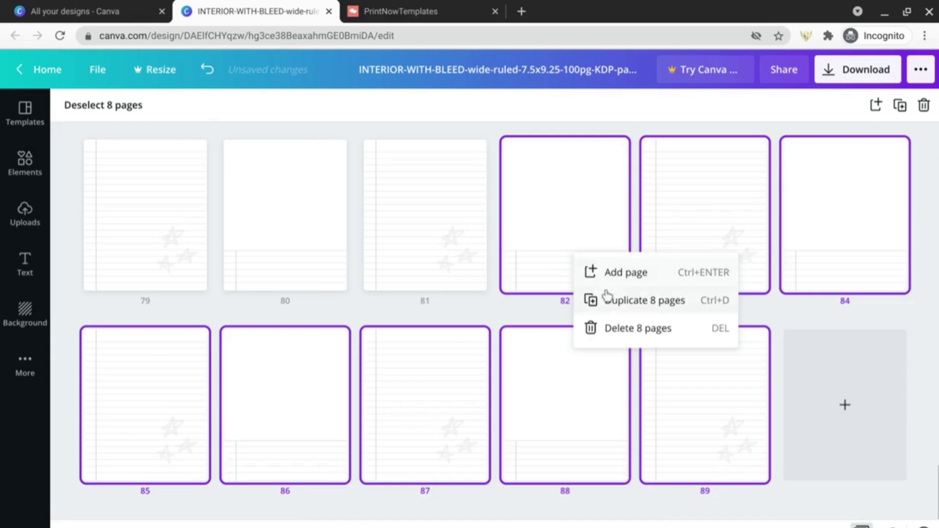
pyautogui.click(613, 302)
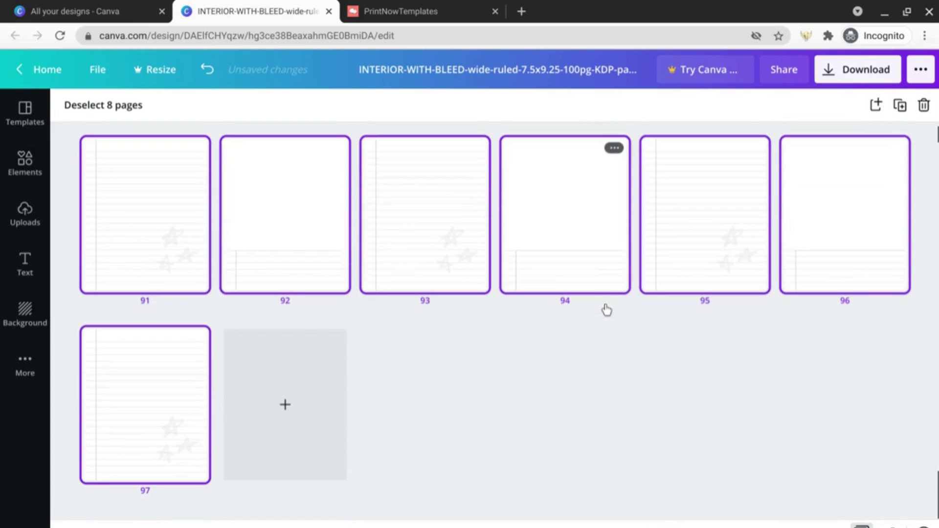
# Duplicate pages 96–97 into pages 98–99 and add a blank page 100.
pyautogui.click(122, 105)
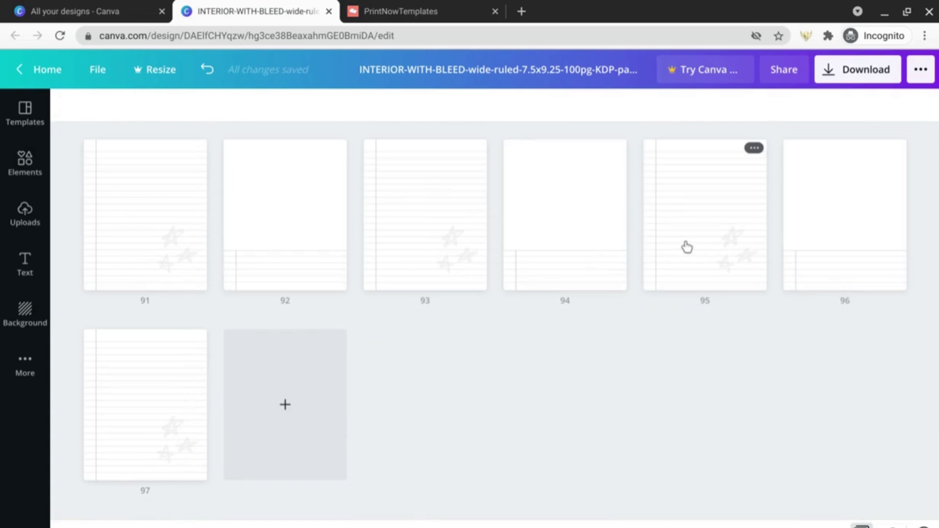
pyautogui.click(807, 229)
pyautogui.rightClick(155, 387)
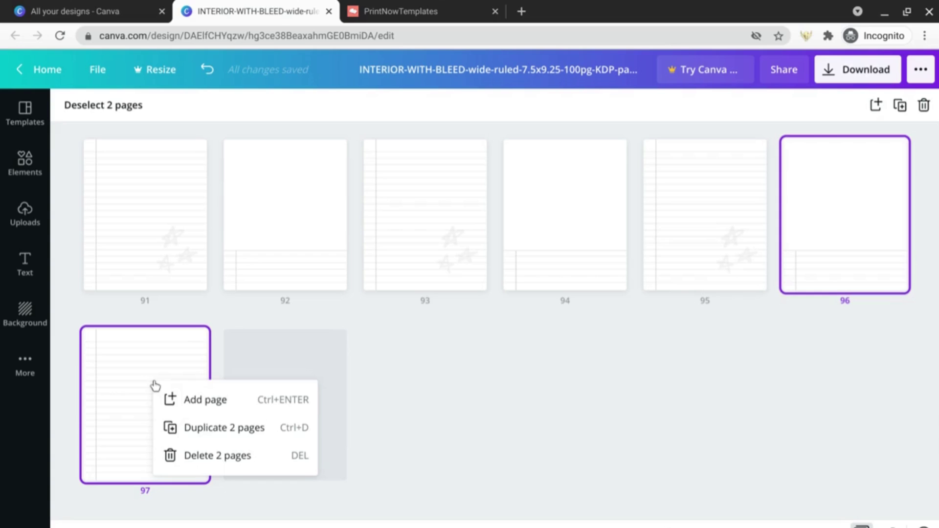
pyautogui.click(217, 431)
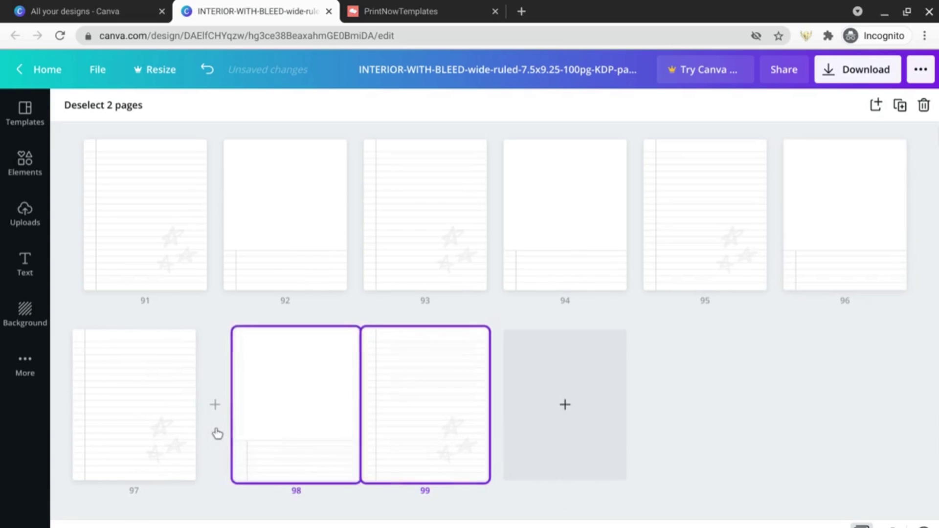
pyautogui.click(114, 111)
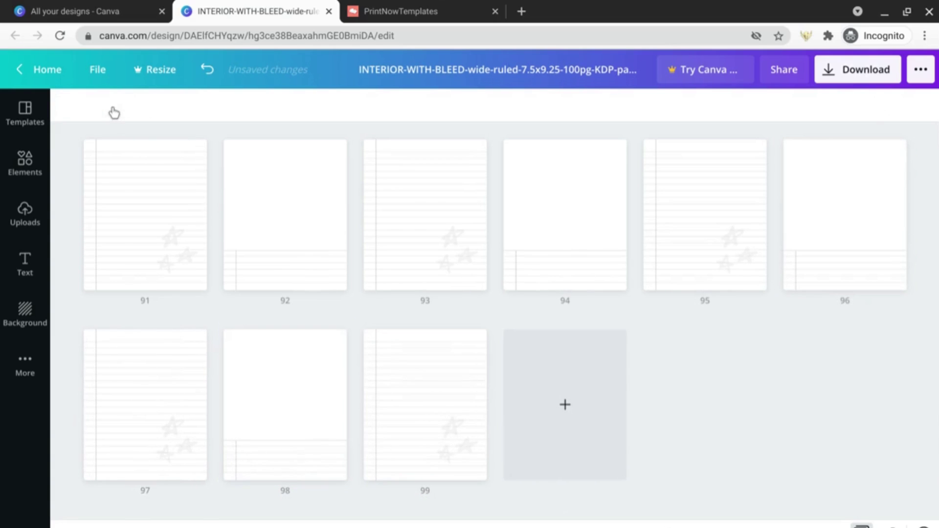
pyautogui.click(537, 388)
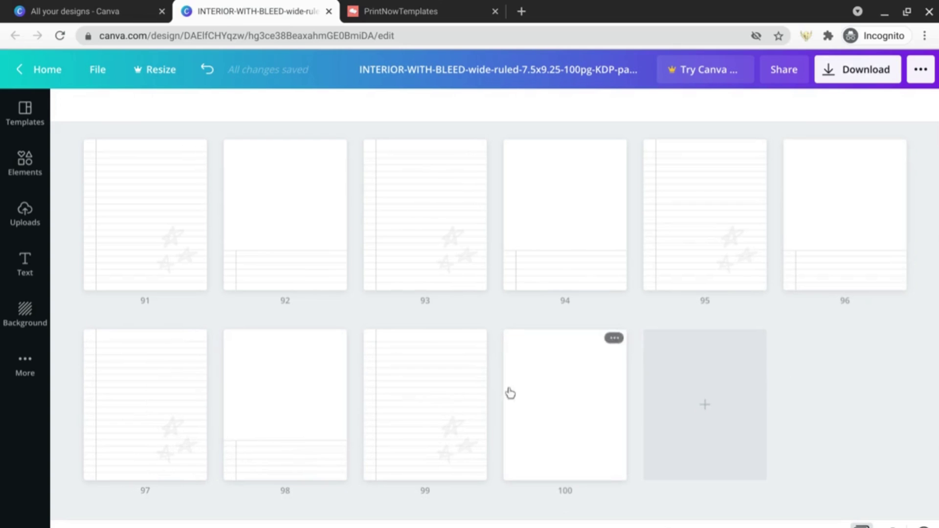
# Download the 100-page notebook as a PDF Print file.
pyautogui.scroll(20, 662, 374)
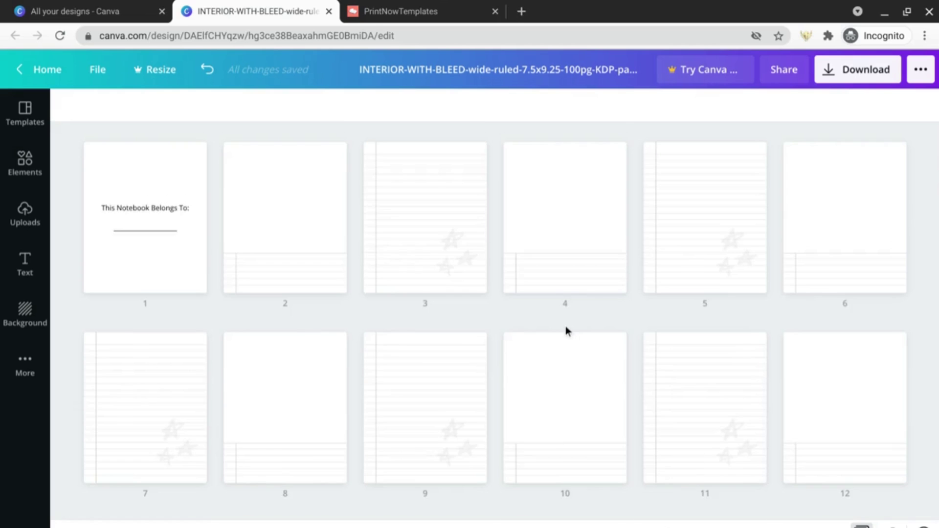
pyautogui.scroll(-10, 566, 329)
pyautogui.scroll(-5, 565, 331)
pyautogui.scroll(10, 565, 332)
pyautogui.click(840, 81)
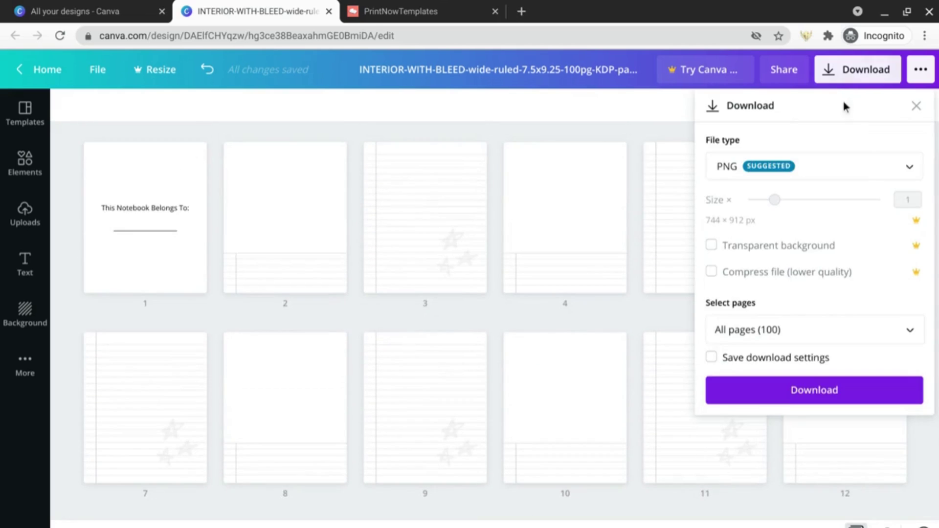
pyautogui.click(854, 165)
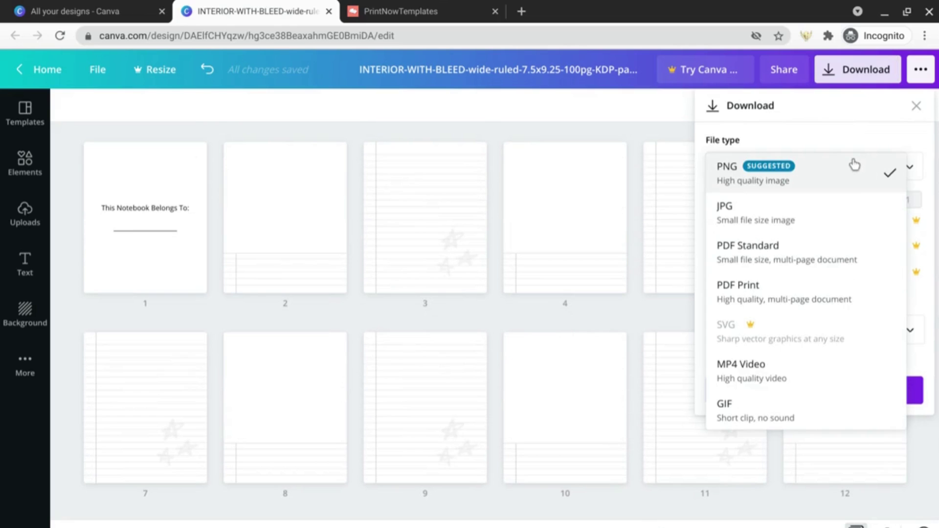
pyautogui.click(834, 291)
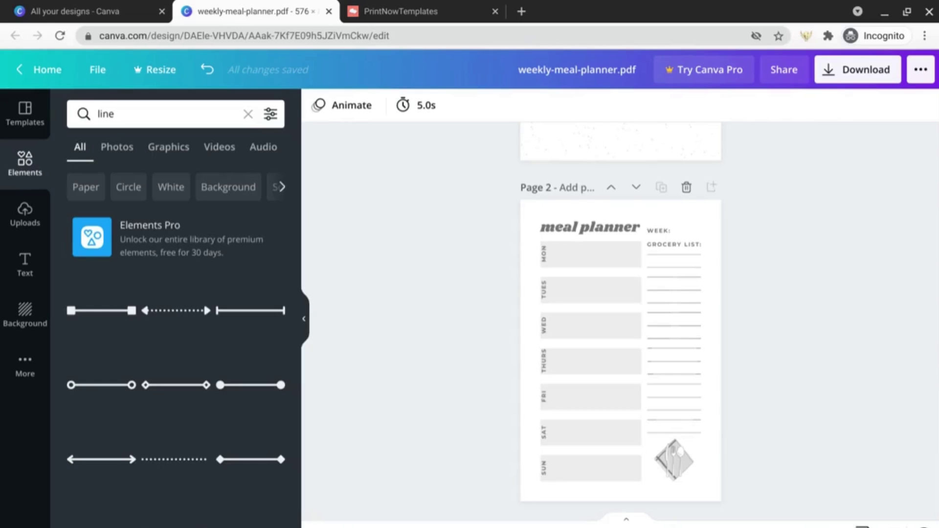
pyautogui.scroll(-1, 621, 323)
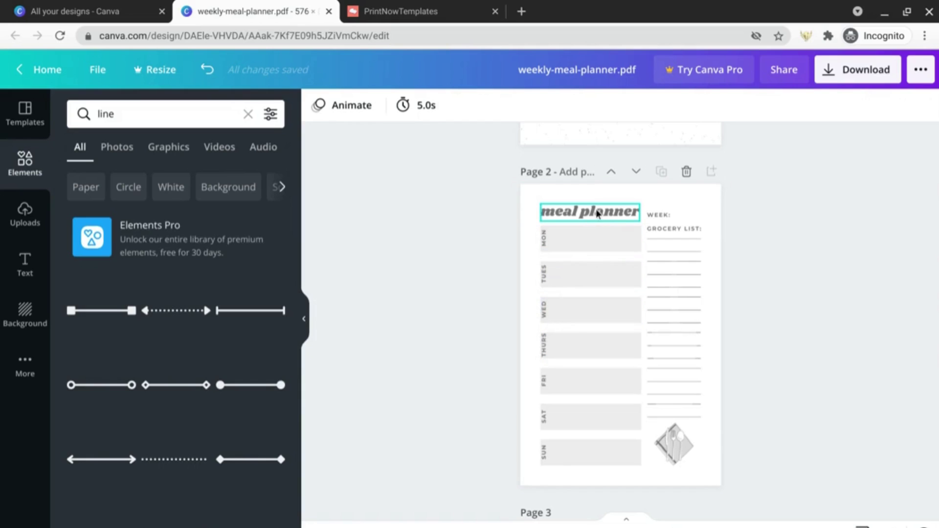
# Set the title font to Cooper Hewitt Heavy and the WEEK and GROCERY LIST labels to Cooper Hewitt.
pyautogui.click(611, 216)
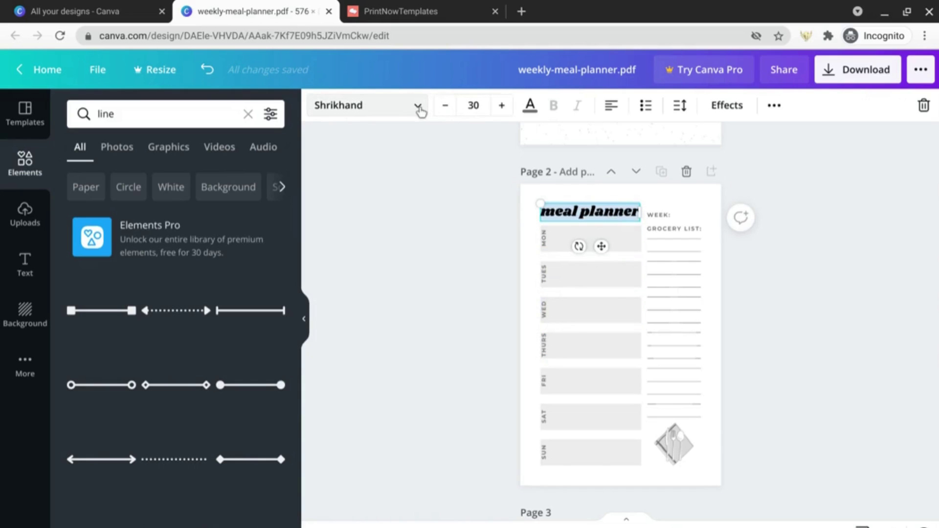
pyautogui.click(368, 105)
pyautogui.click(215, 258)
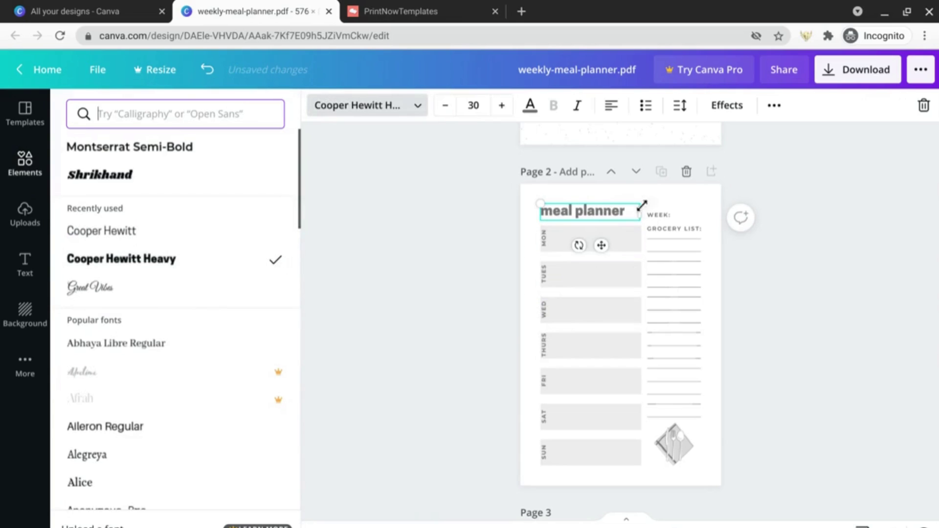
pyautogui.click(655, 227)
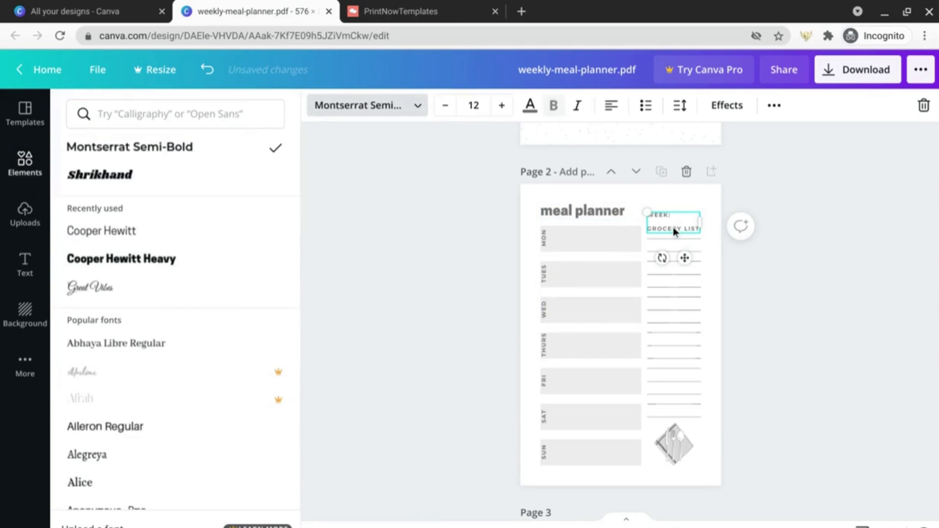
pyautogui.click(205, 230)
# Apply Cooper Hewitt to the MON, WED, FRI and SUN weekday labels.
pyautogui.click(545, 238)
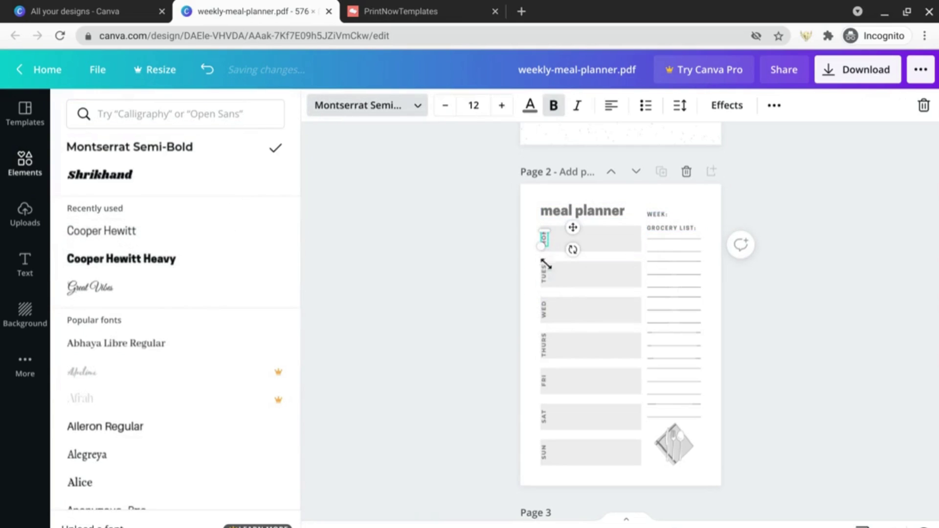
pyautogui.keyDown('shift'); pyautogui.click(546, 310); pyautogui.keyUp('shift')
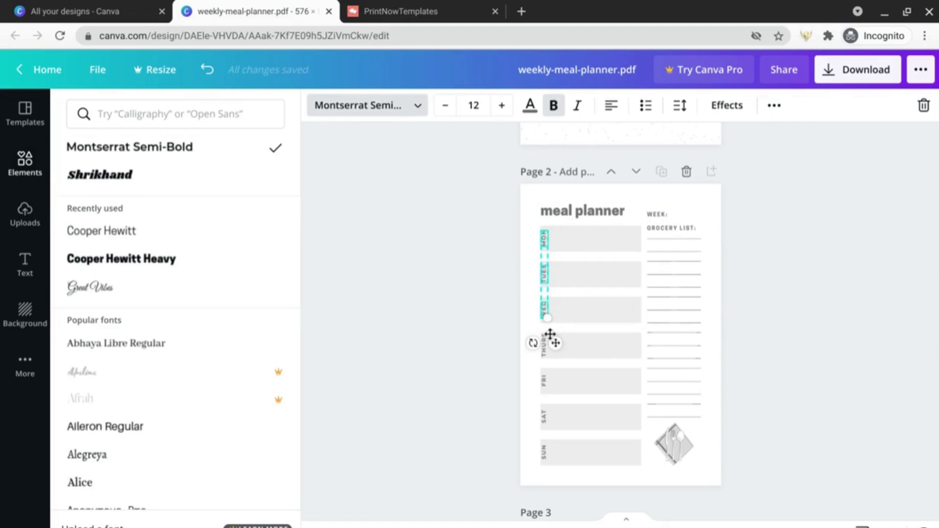
pyautogui.keyDown('shift'); pyautogui.click(548, 382); pyautogui.keyUp('shift')
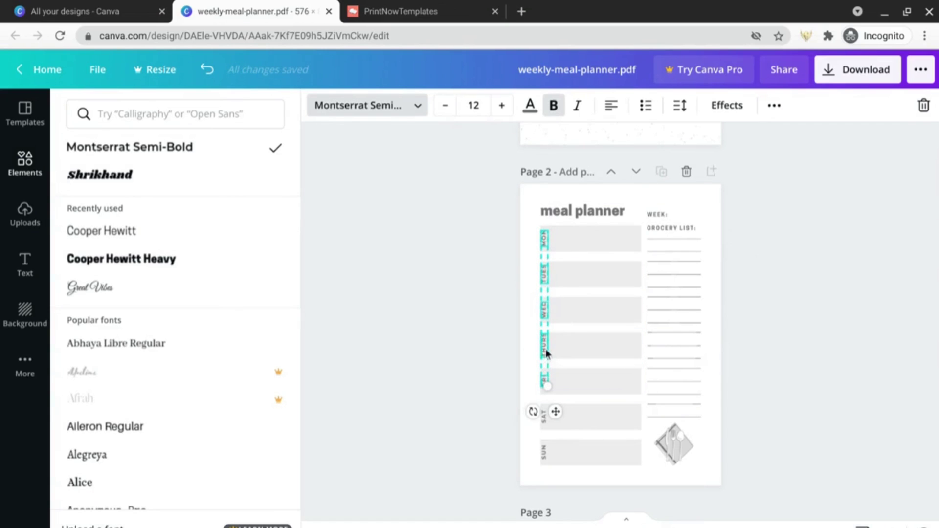
pyautogui.keyDown('shift'); pyautogui.click(543, 454); pyautogui.keyUp('shift')
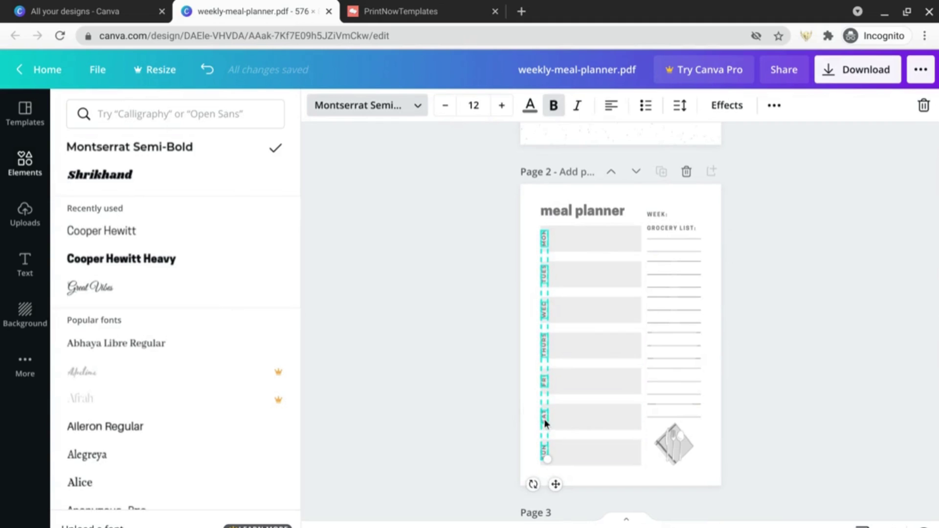
pyautogui.click(116, 240)
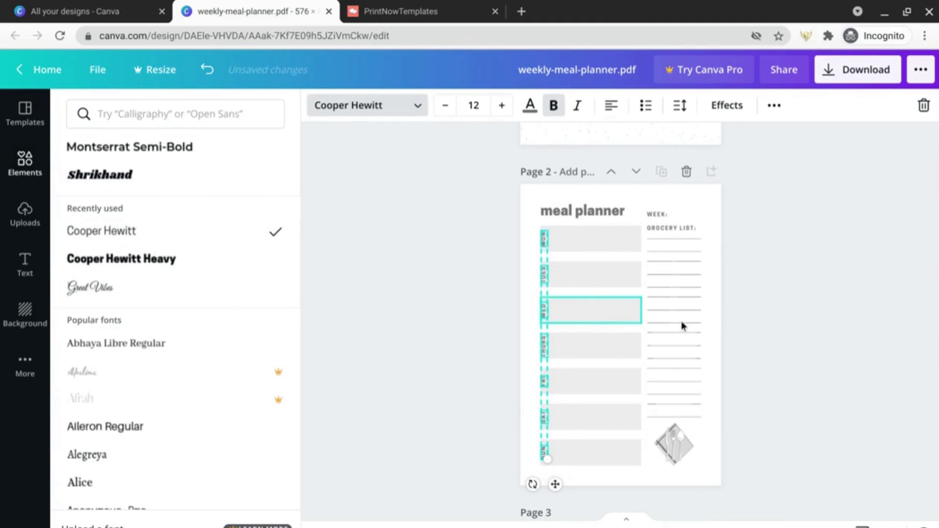
# Delete the grey day boxes from MON through SUN.
pyautogui.press('Escape')
pyautogui.click(615, 237)
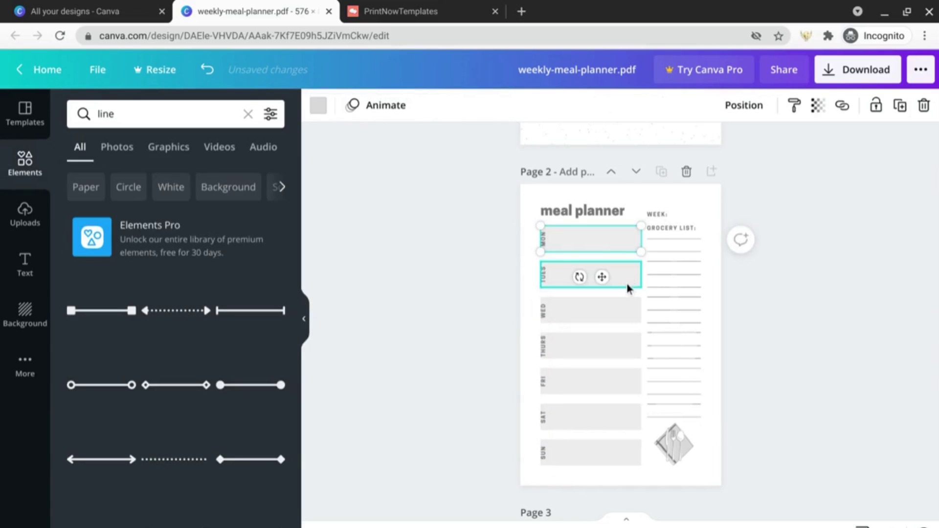
pyautogui.keyDown('shift'); pyautogui.click(626, 286); pyautogui.keyUp('shift')
pyautogui.keyDown('shift'); pyautogui.click(626, 320); pyautogui.keyUp('shift')
pyautogui.keyDown('shift'); pyautogui.click(628, 355); pyautogui.keyUp('shift')
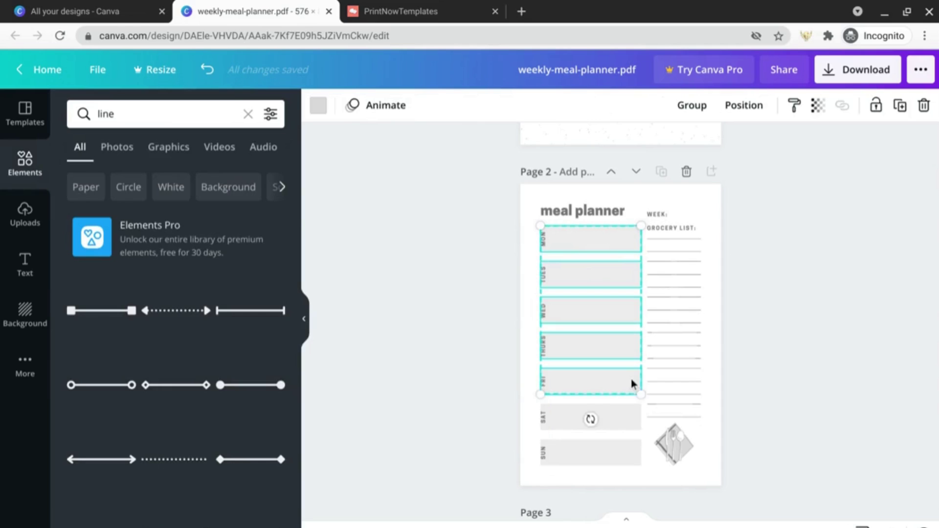
pyautogui.keyDown('shift'); pyautogui.click(631, 445); pyautogui.keyUp('shift')
pyautogui.press('Delete')
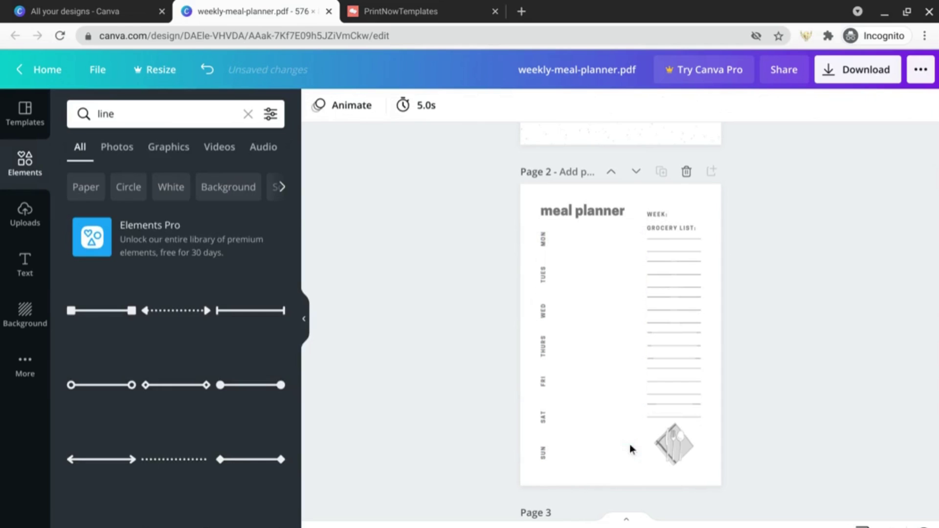
# Add a vertical line of weight 1 beside the weekday labels, reaching down to SUN, then select the cutlery image.
pyautogui.click(101, 385)
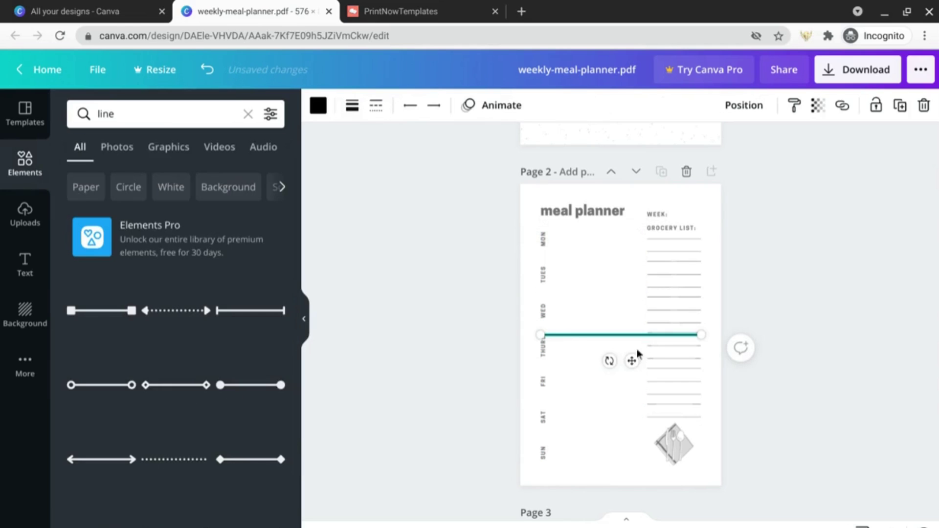
pyautogui.moveTo(653, 381); pyautogui.dragTo(728, 347)
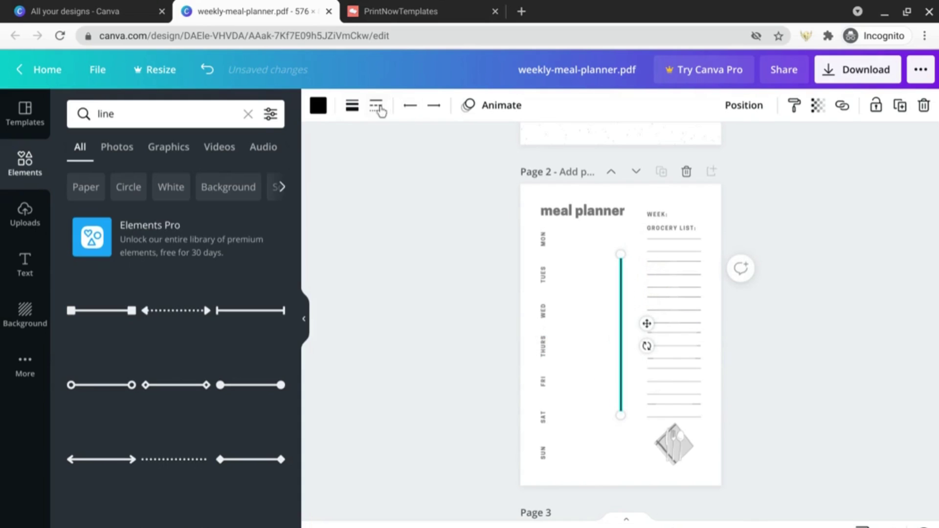
pyautogui.click(352, 106)
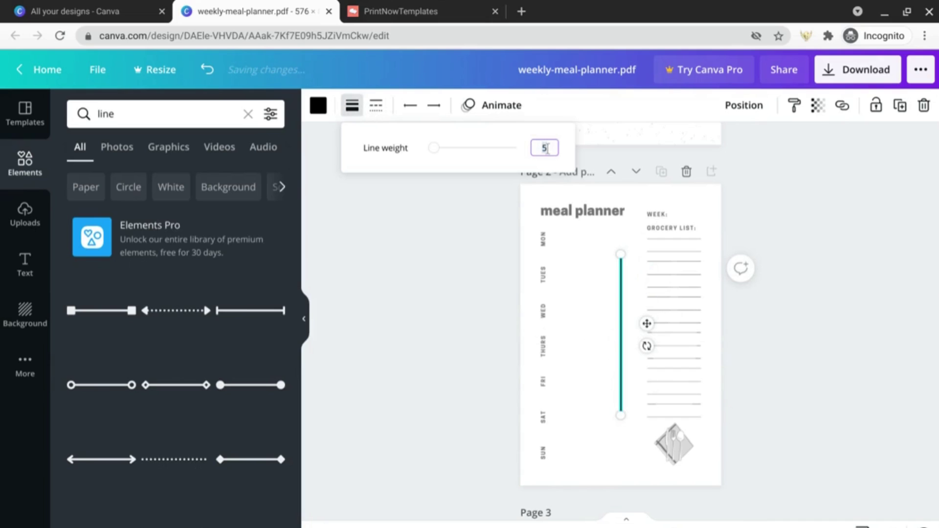
pyautogui.press('BackSpace')
pyautogui.write('1')
pyautogui.press('Return')
pyautogui.moveTo(647, 325); pyautogui.dragTo(583, 302)
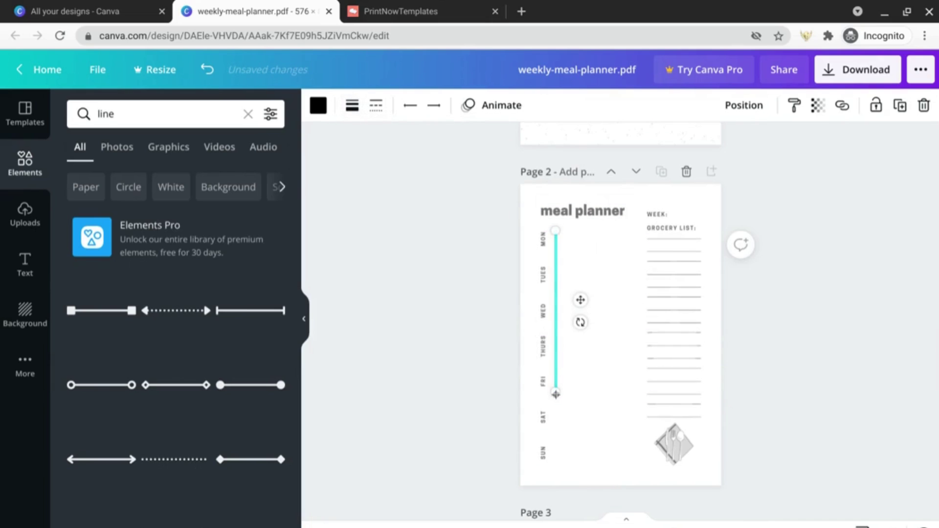
pyautogui.moveTo(555, 394); pyautogui.dragTo(559, 461)
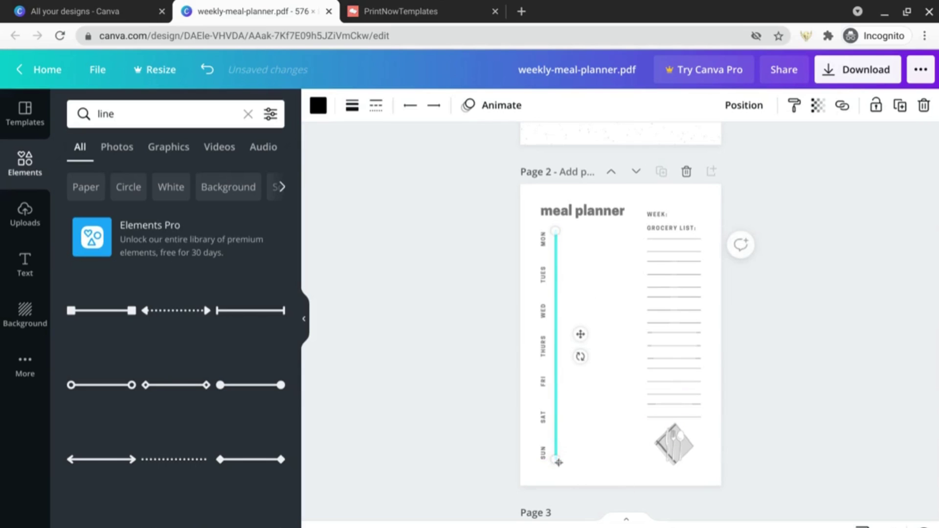
pyautogui.click(770, 335)
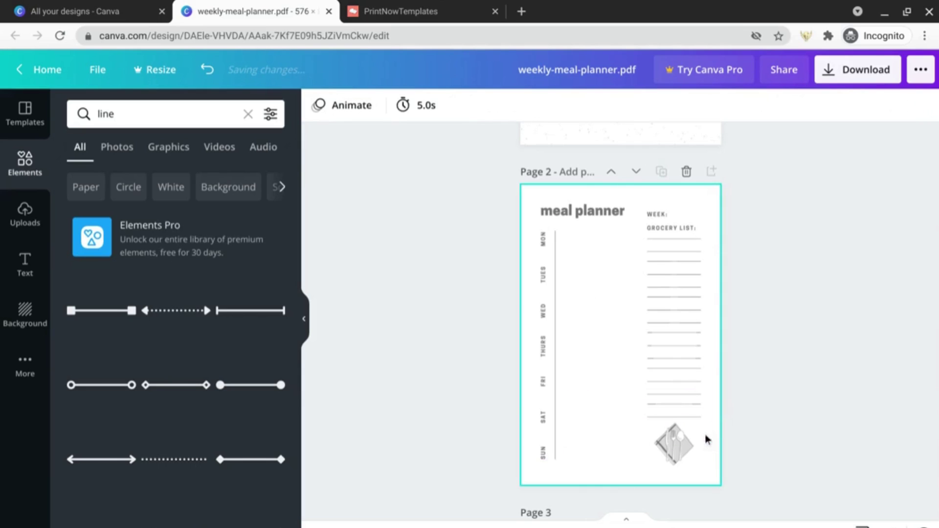
pyautogui.click(683, 453)
# Delete the cutlery image and add a sliced-bread sketch from an Elements search for 'bread'.
pyautogui.press('Delete')
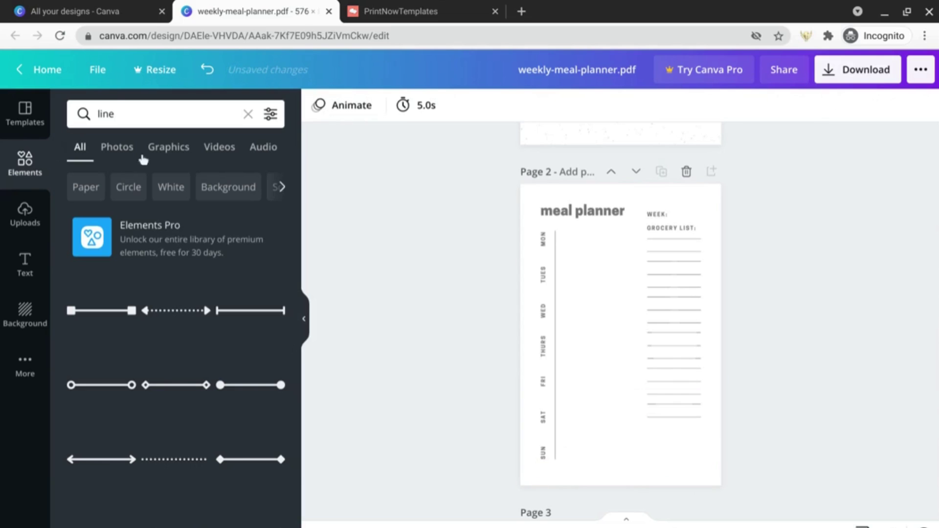
pyautogui.click(114, 106)
pyautogui.write('bread')
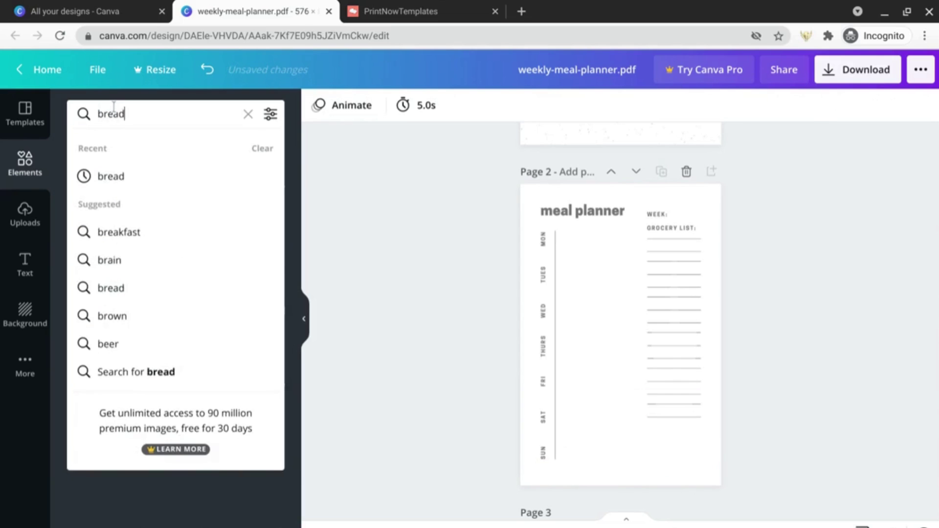
pyautogui.press('Return')
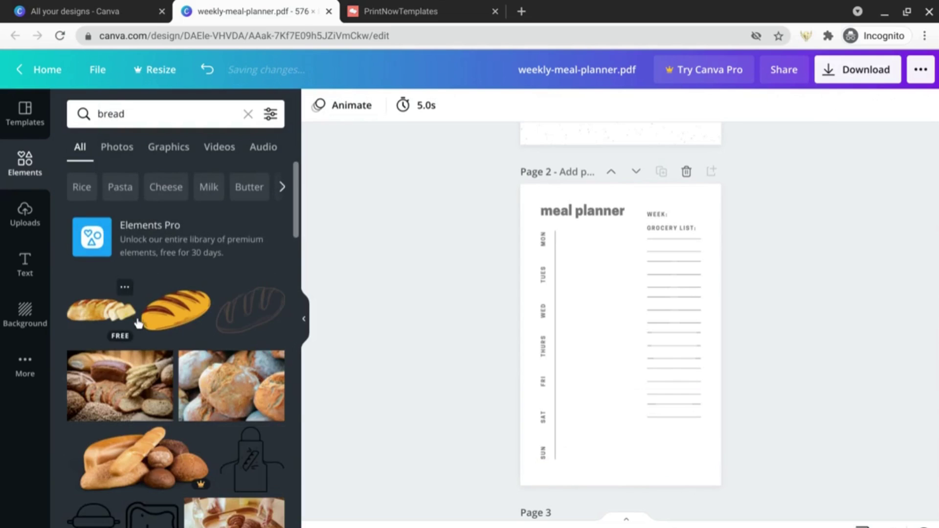
pyautogui.scroll(-3, 170, 430)
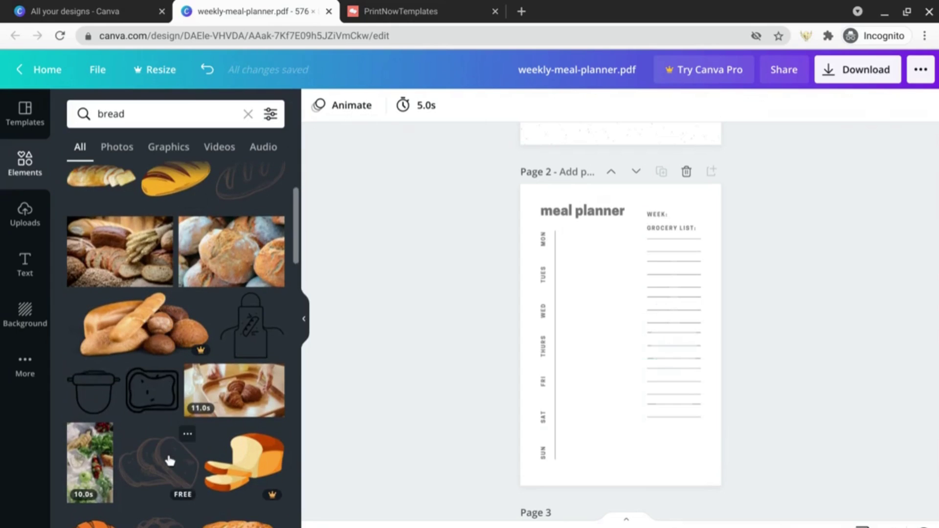
pyautogui.click(168, 448)
# Recolour the bread sketch grey, shrink it and place it at the bottom right.
pyautogui.click(321, 105)
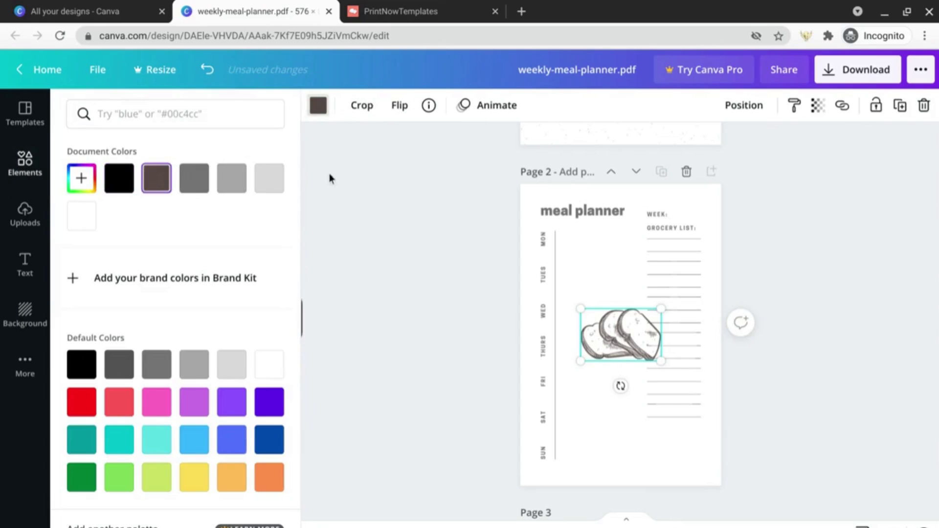
pyautogui.click(187, 181)
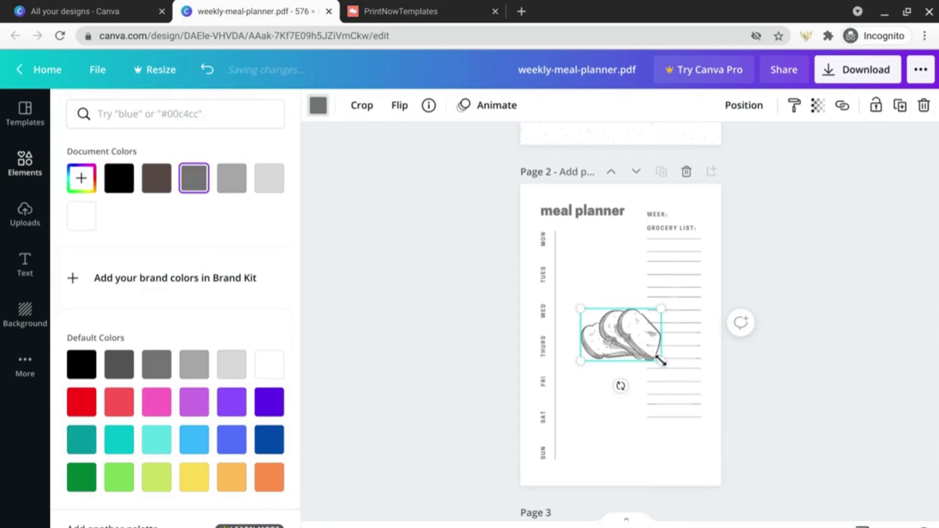
pyautogui.moveTo(661, 361); pyautogui.dragTo(702, 467)
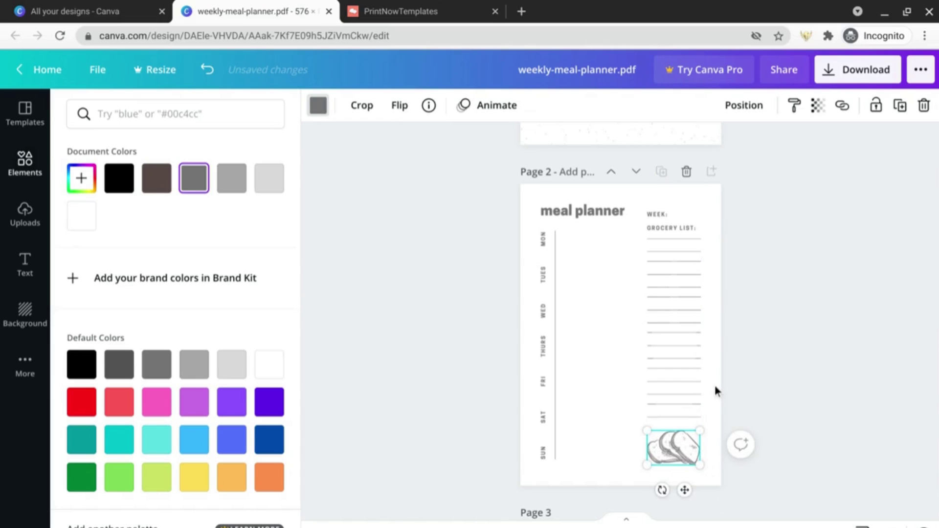
pyautogui.click(715, 386)
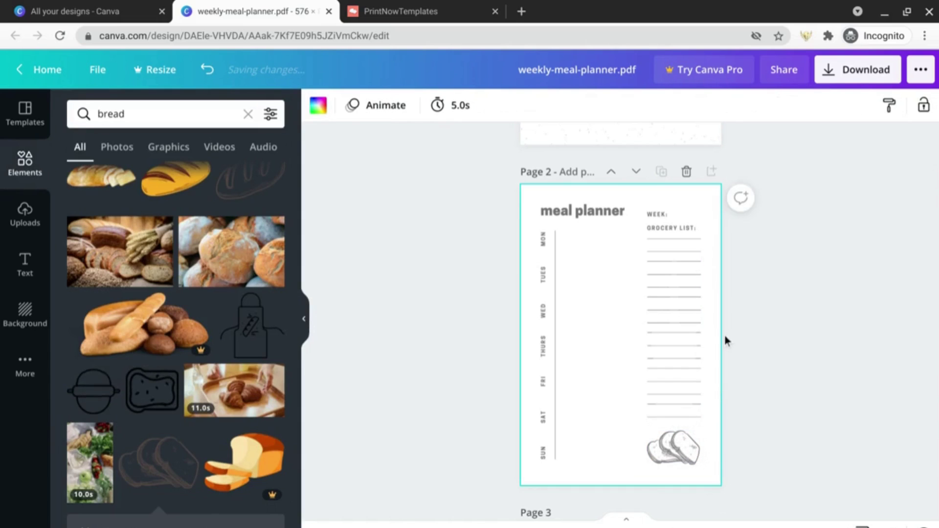
pyautogui.scroll(1, 725, 336)
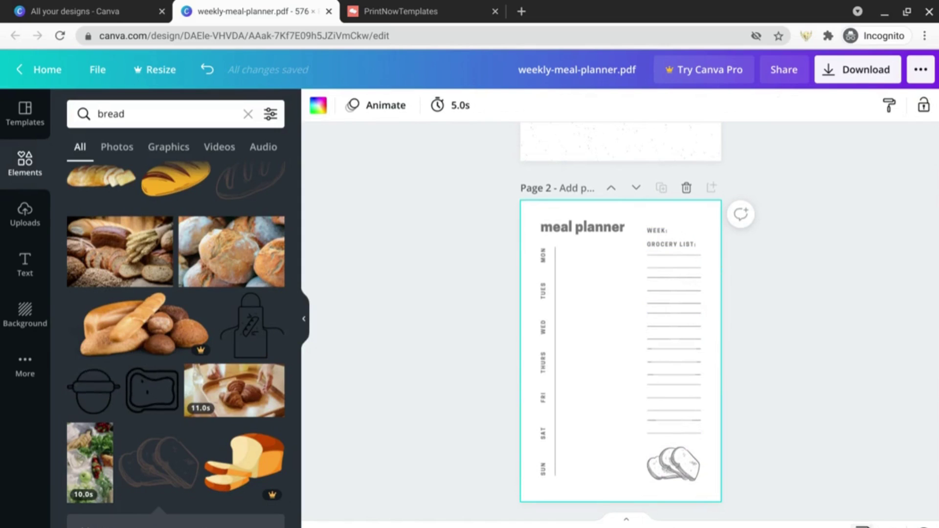
pyautogui.click(862, 525)
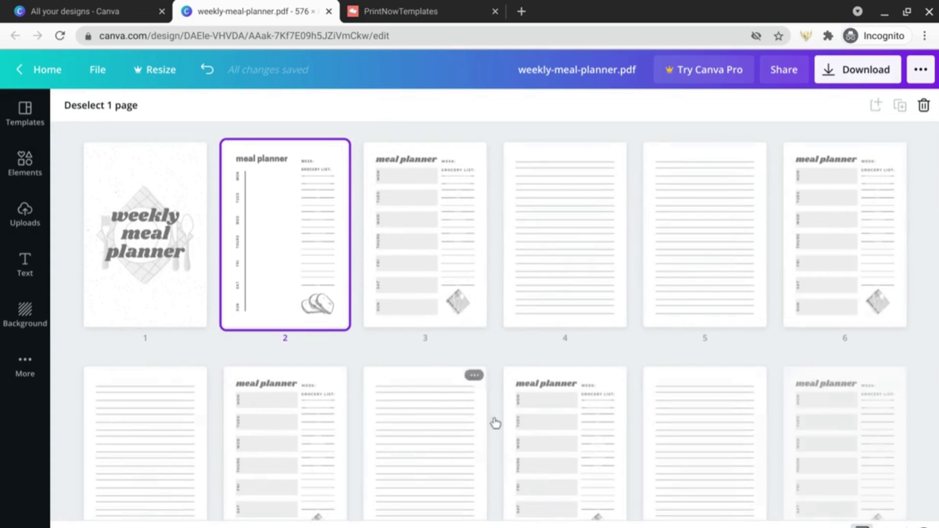
pyautogui.doubleClick(285, 235)
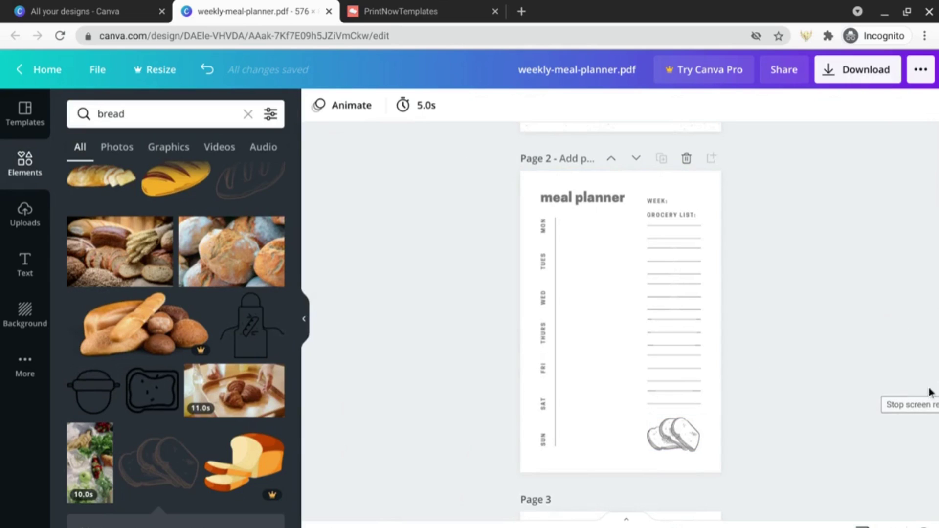
pyautogui.click(850, 77)
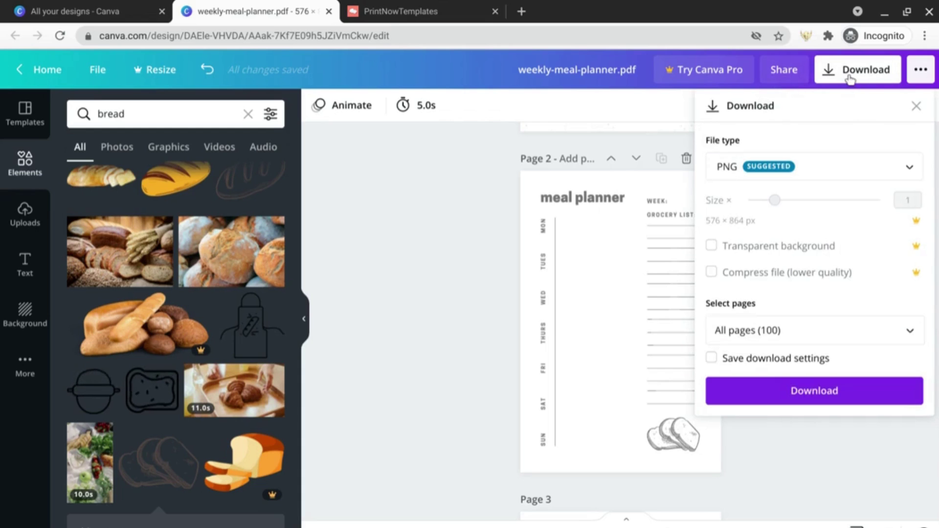
pyautogui.click(847, 167)
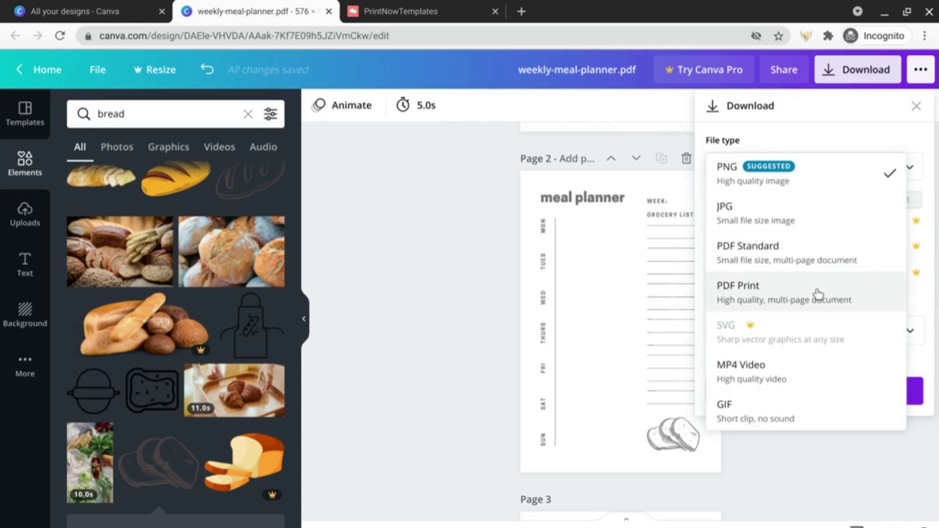
pyautogui.click(468, 275)
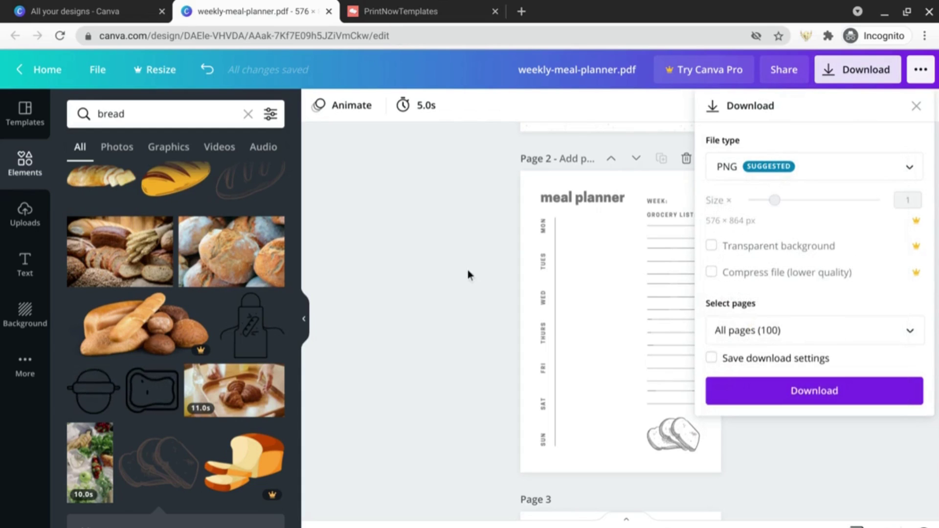
pyautogui.click(907, 463)
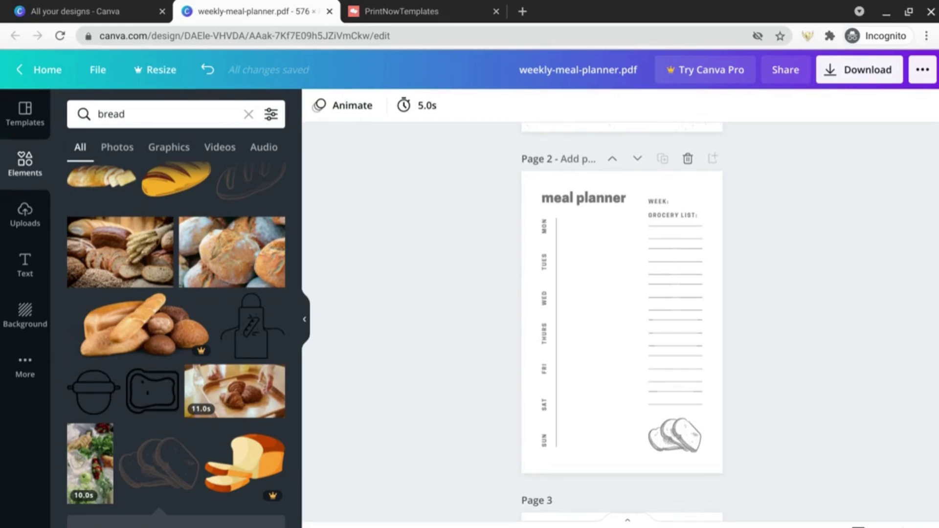
pyautogui.scroll(1, 559, 233)
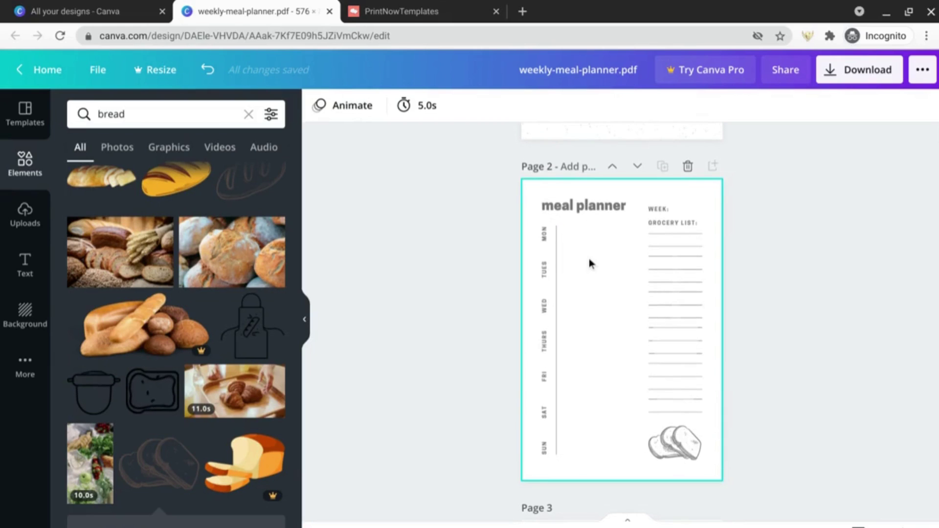